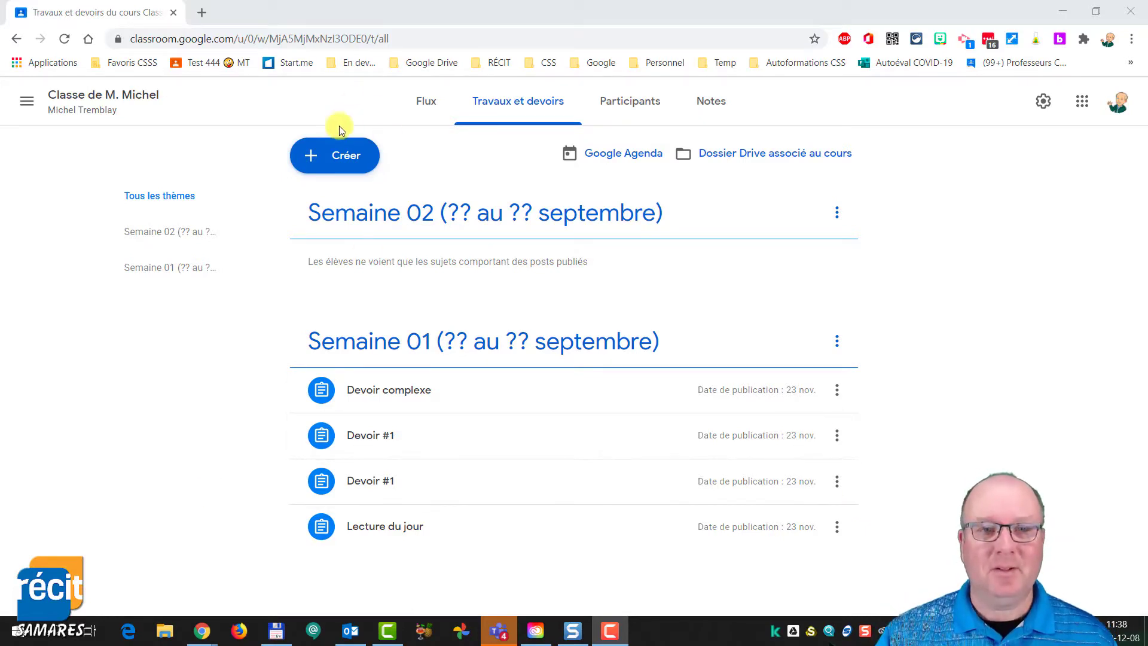
Step: Create a new assignment (Devoir) titled "Lecture semaine 02"
click(335, 157)
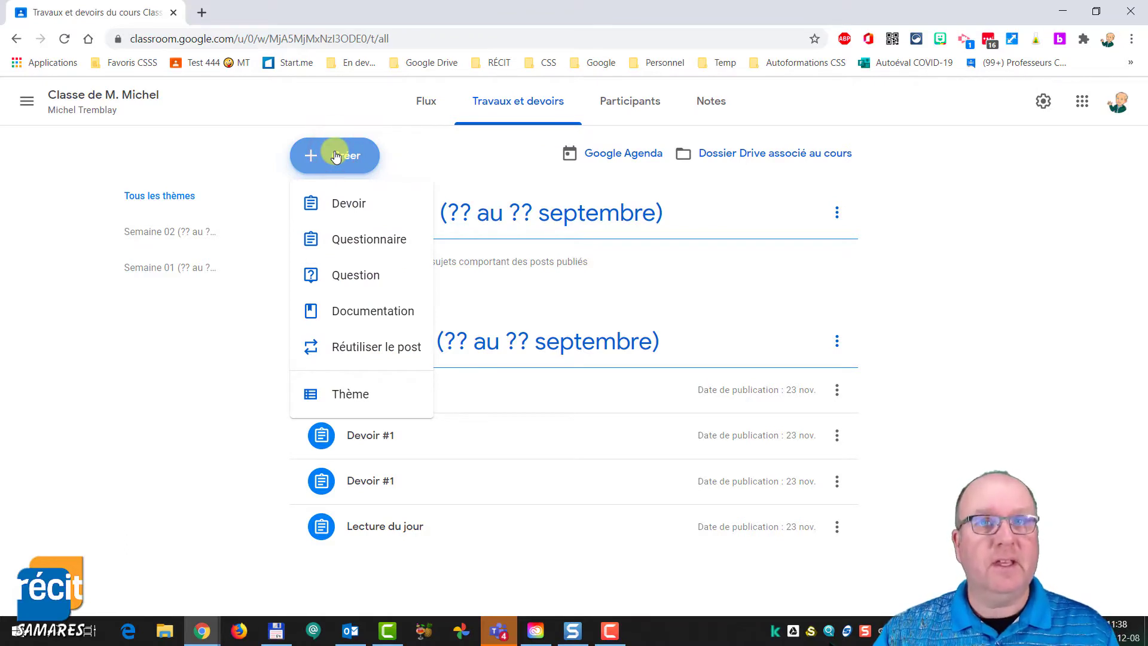
click(344, 206)
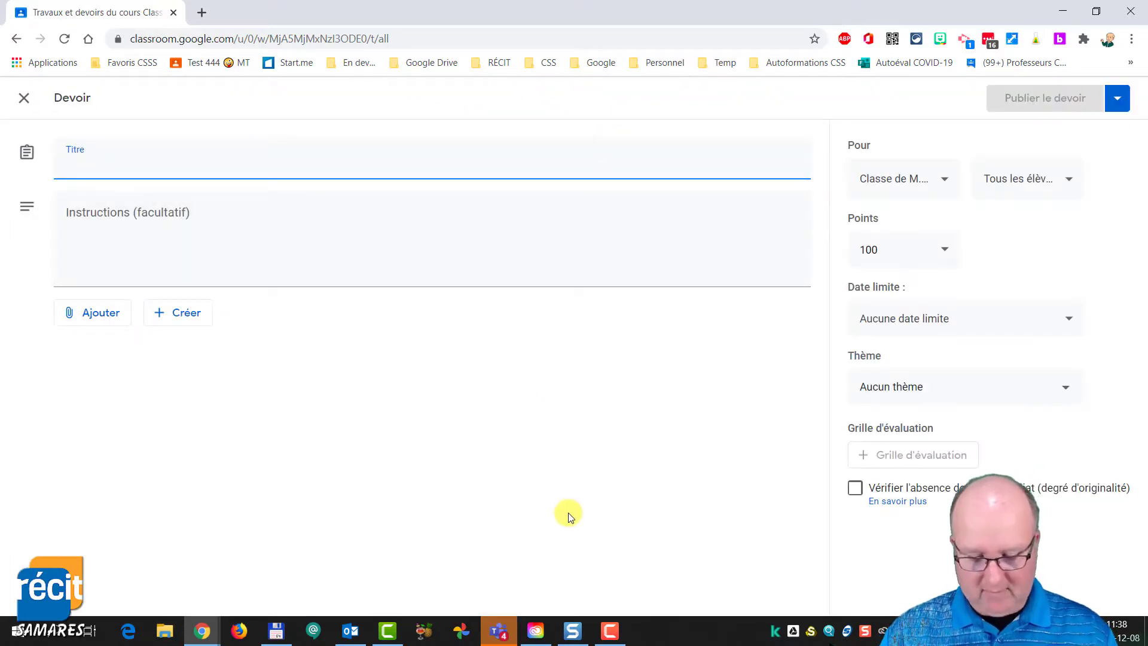
text(Lecture semaine 02)
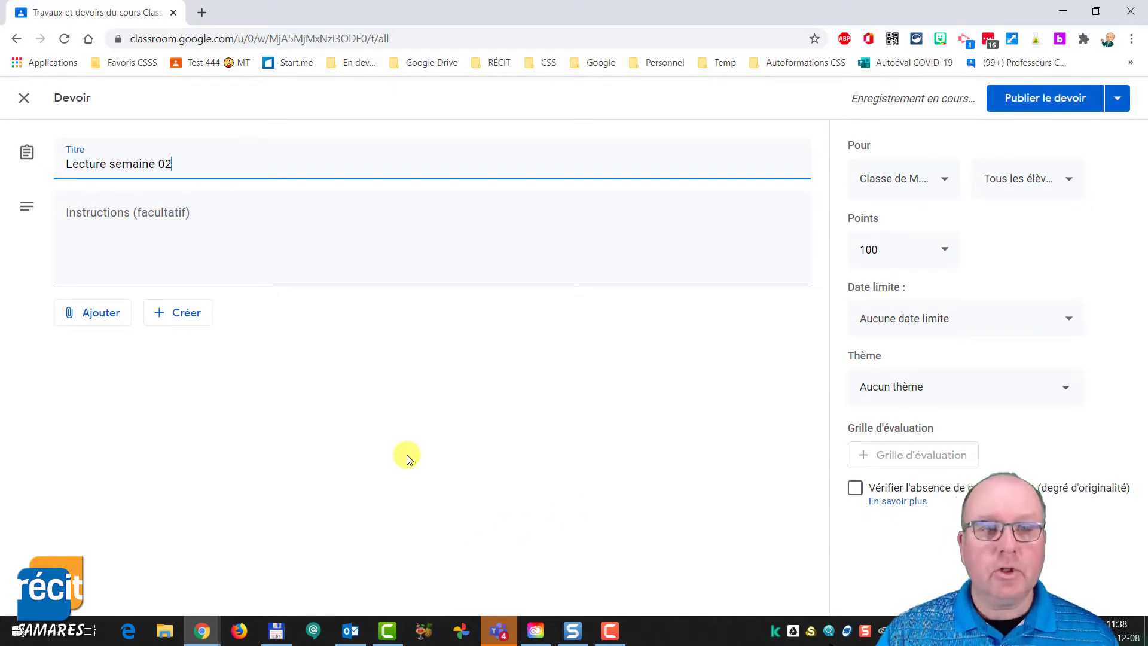
Step: Enter the assignment instructions on four lines: "Regarder vidéo", "Remplir", "Lire" and "Remplir"
click(126, 226)
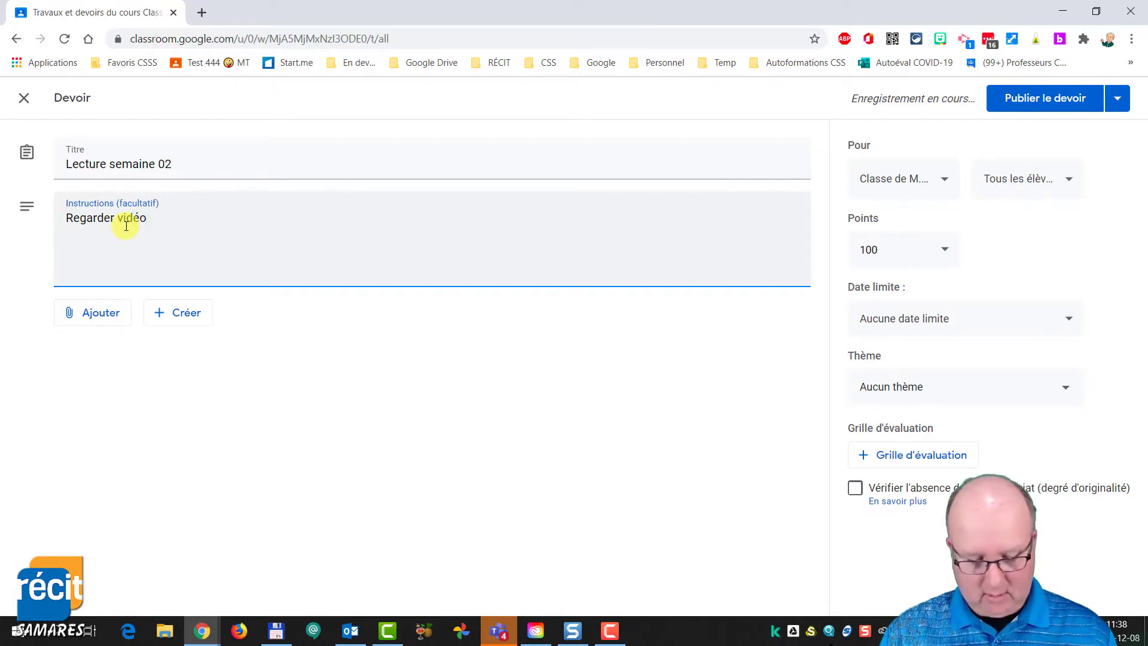
text(Rem)
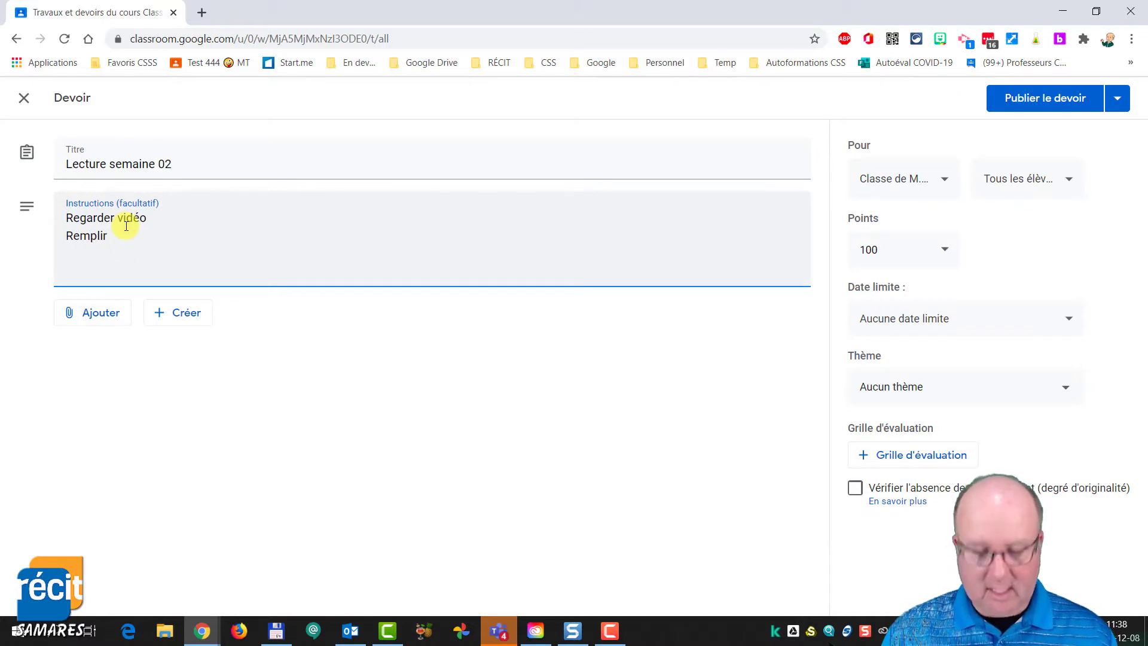
text(plir)
key(Return)
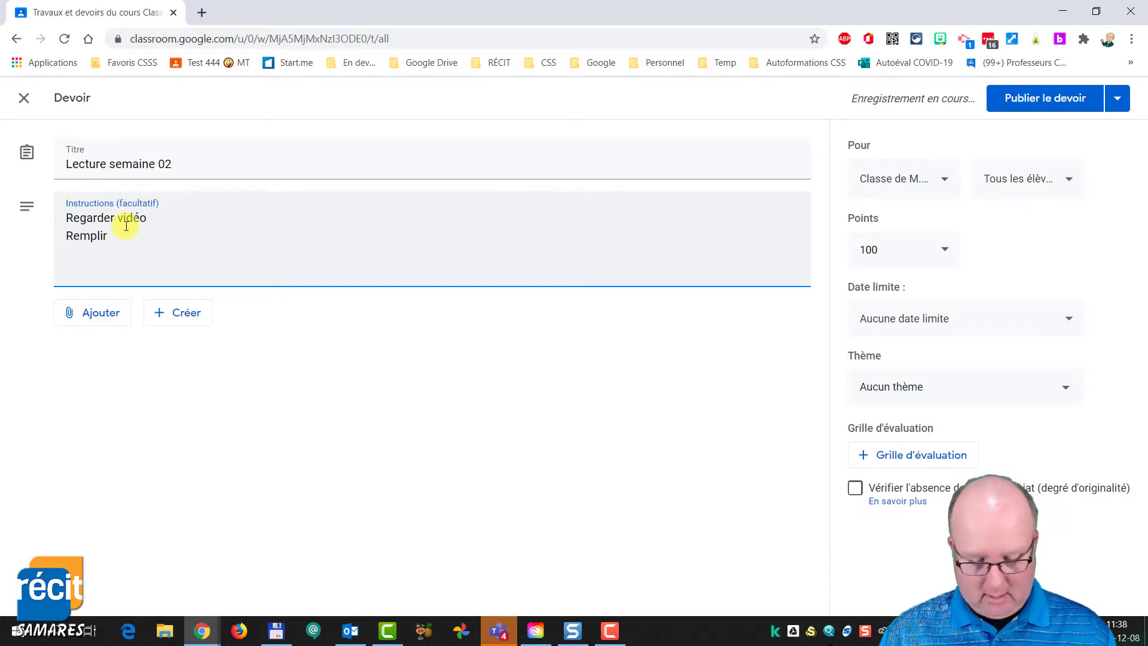
text(Lire)
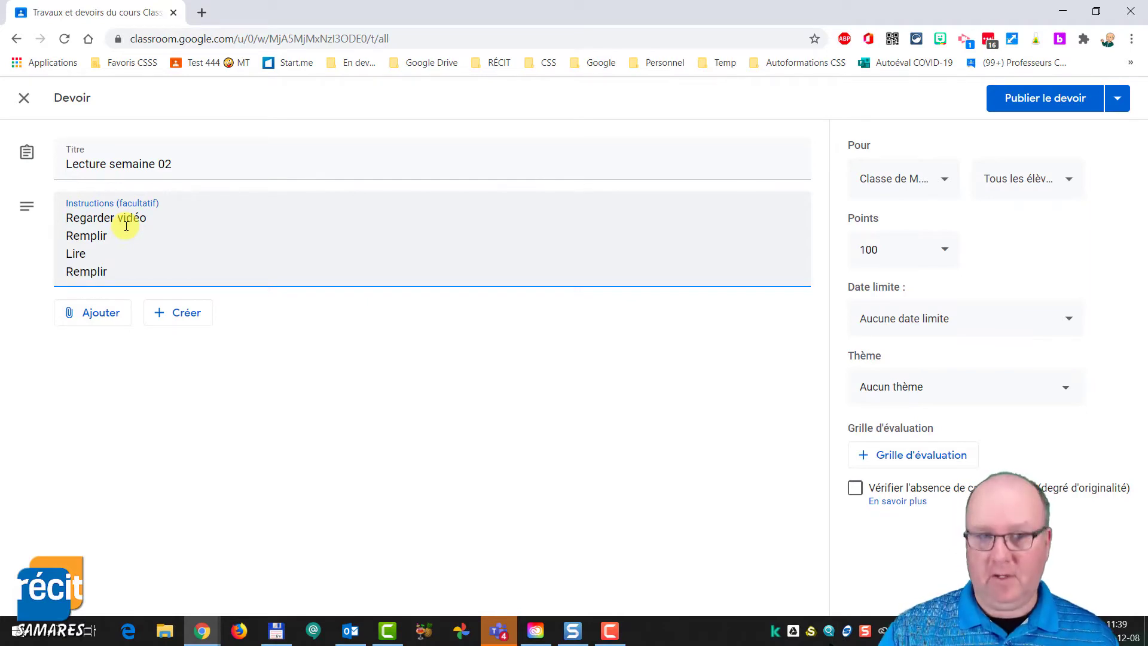
Step: Attach the Contes de Noël video, Plan de travail sheet, Contes_de_Noel PDF and Fiche de lecture from the Drive folder 000-Formations > Classroom-devoirs
click(102, 319)
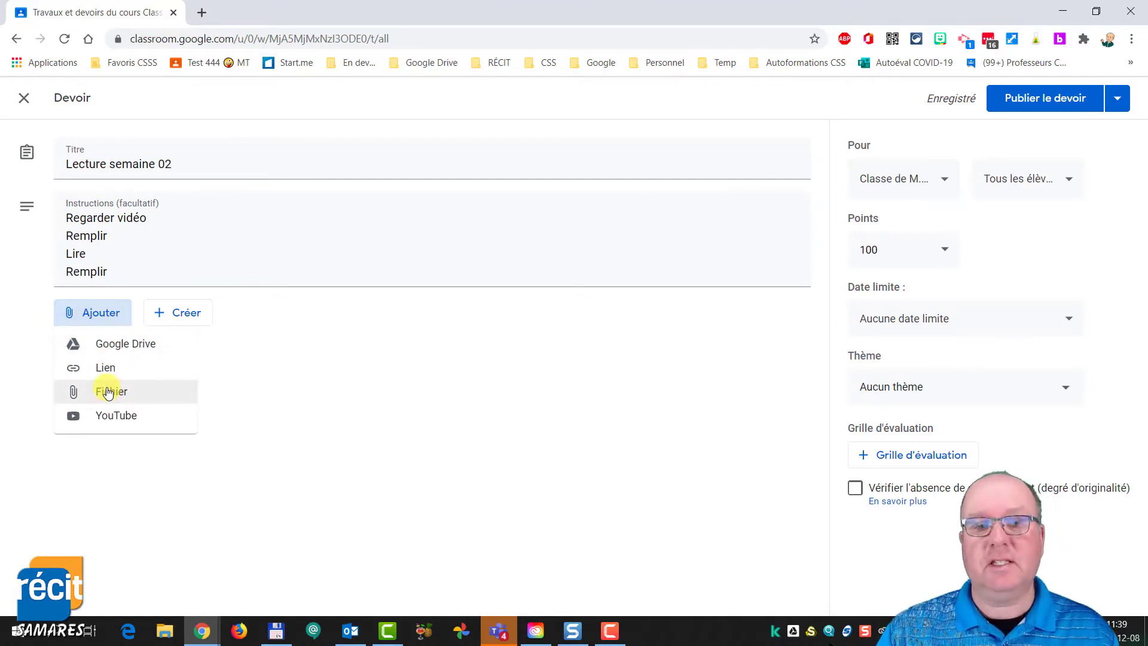
click(119, 345)
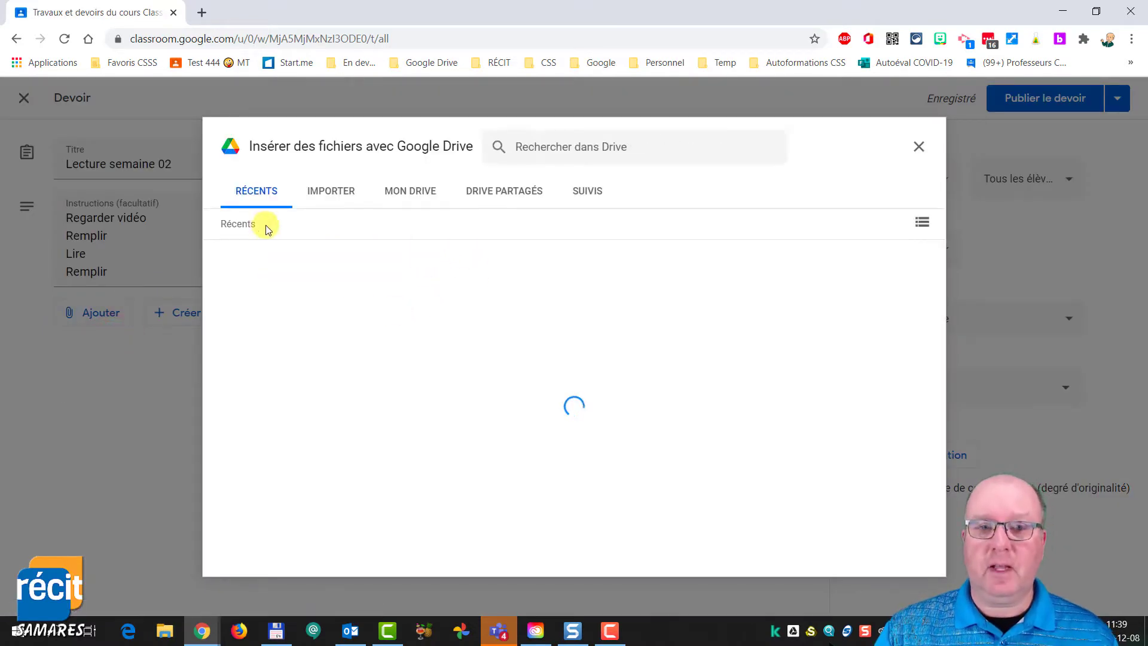
click(409, 190)
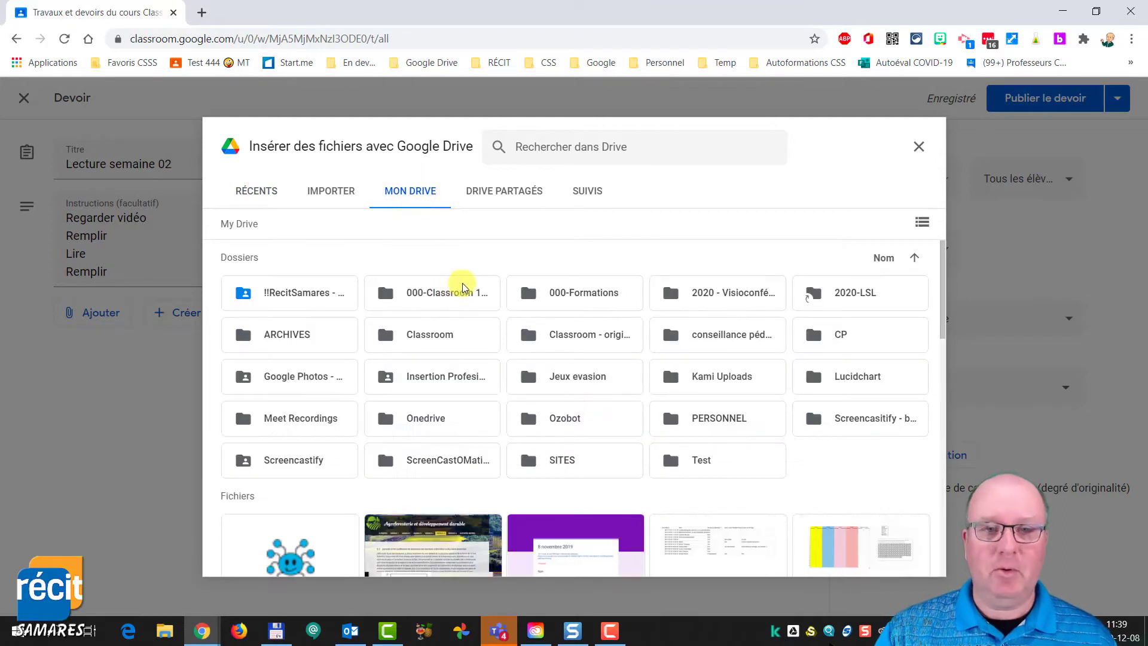
double_click(528, 294)
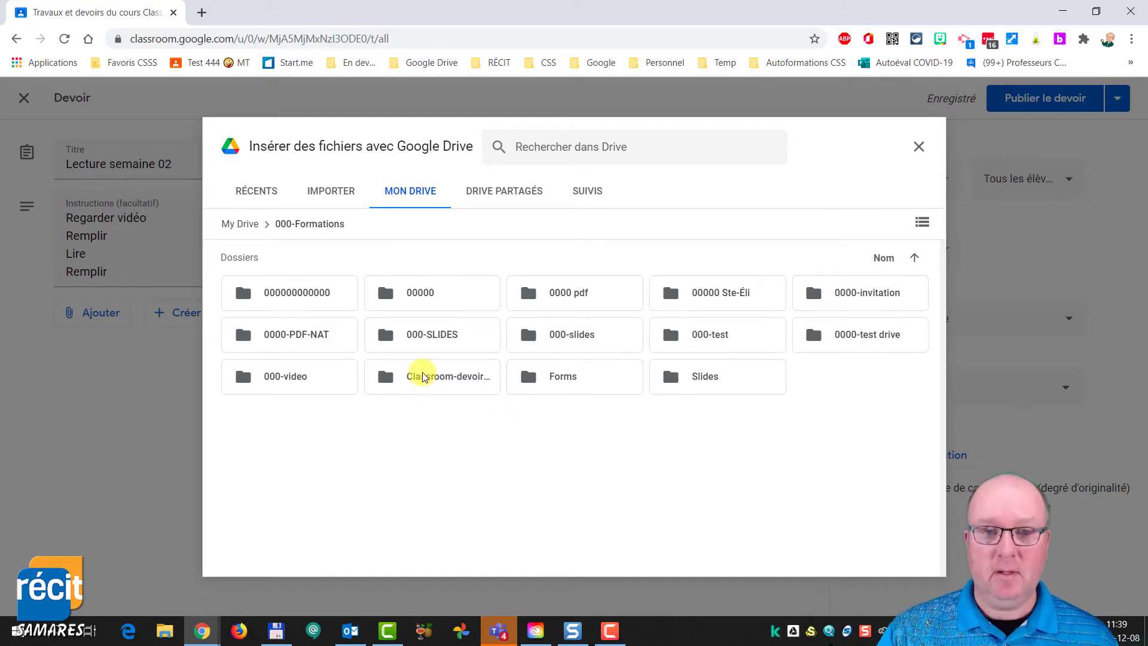
click(423, 375)
double_click(422, 376)
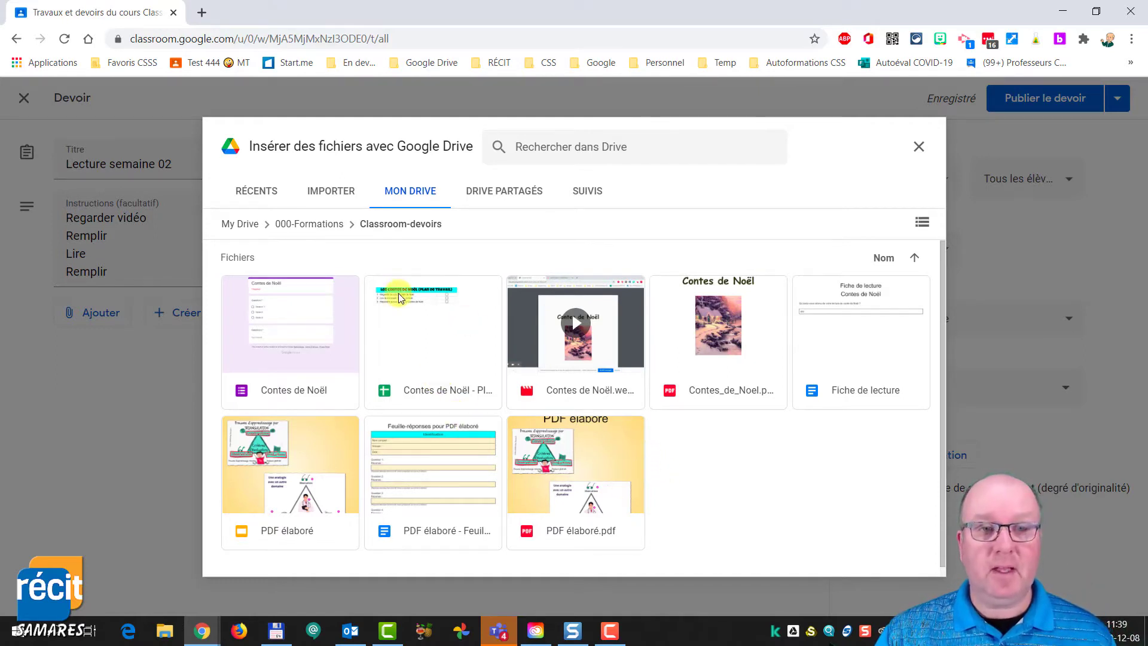
click(601, 349)
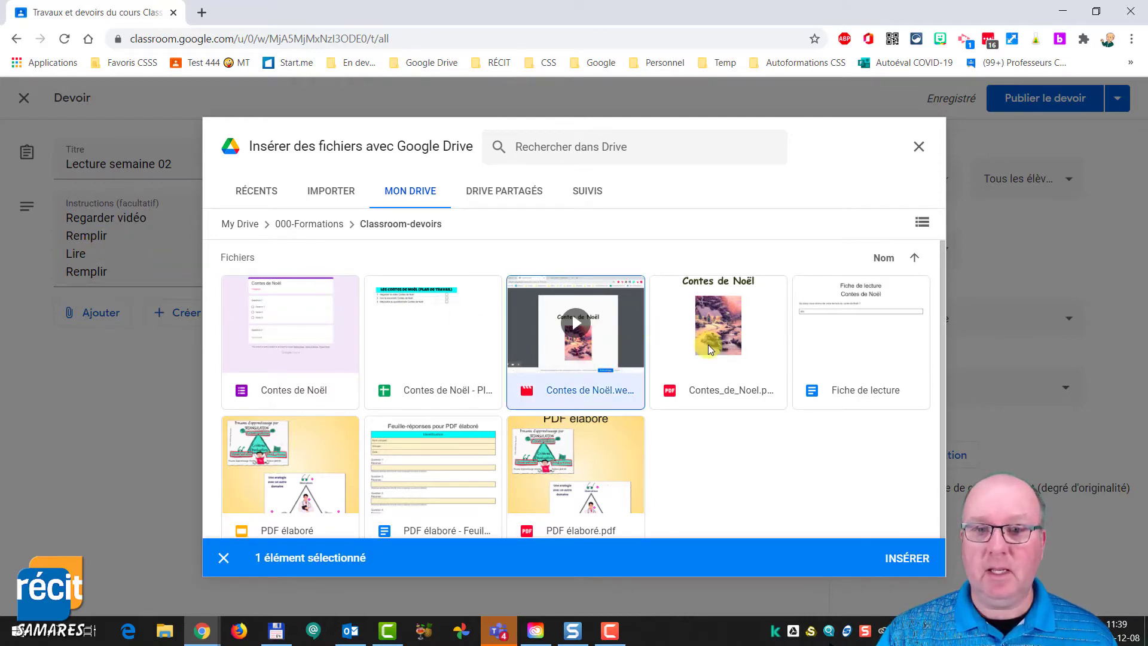
click(441, 346)
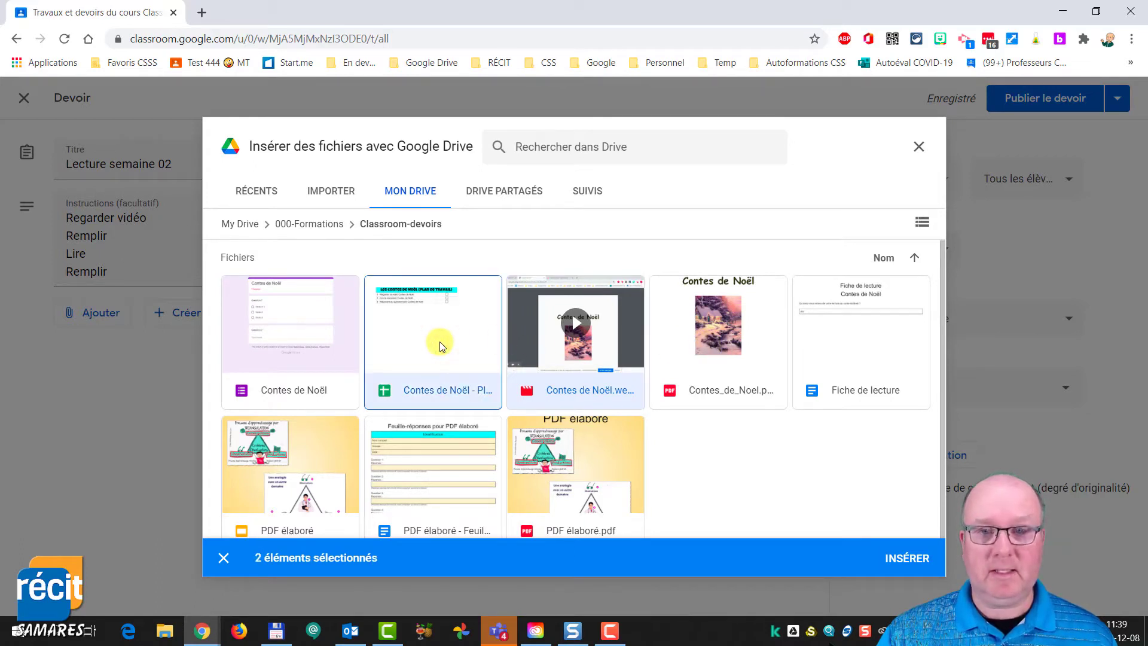
click(732, 348)
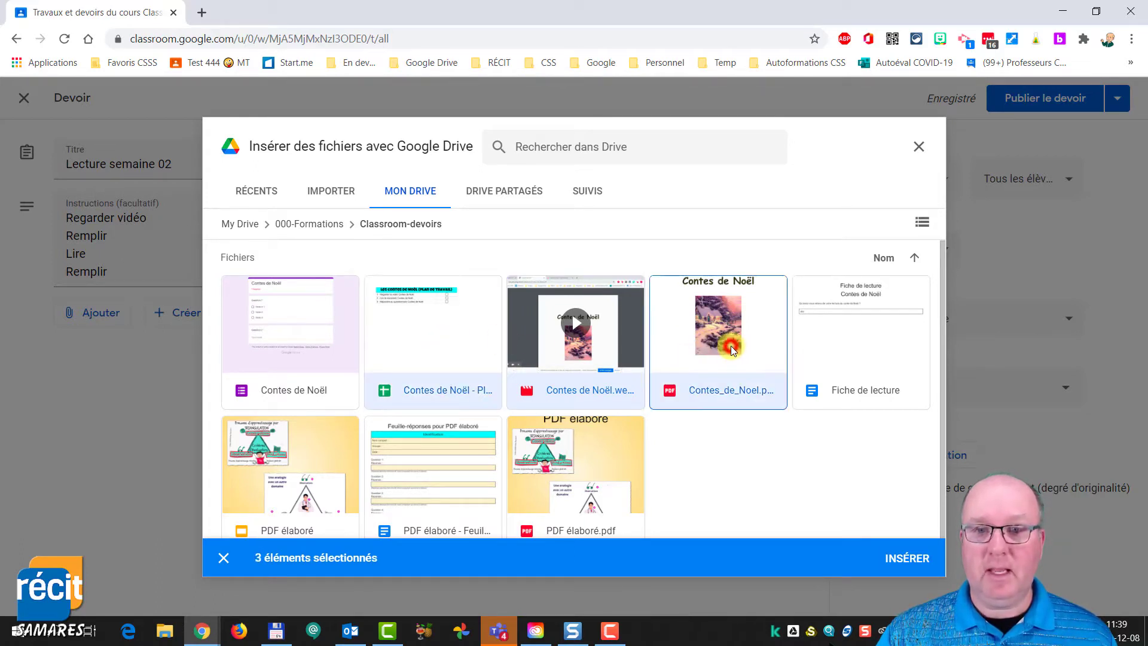
click(858, 342)
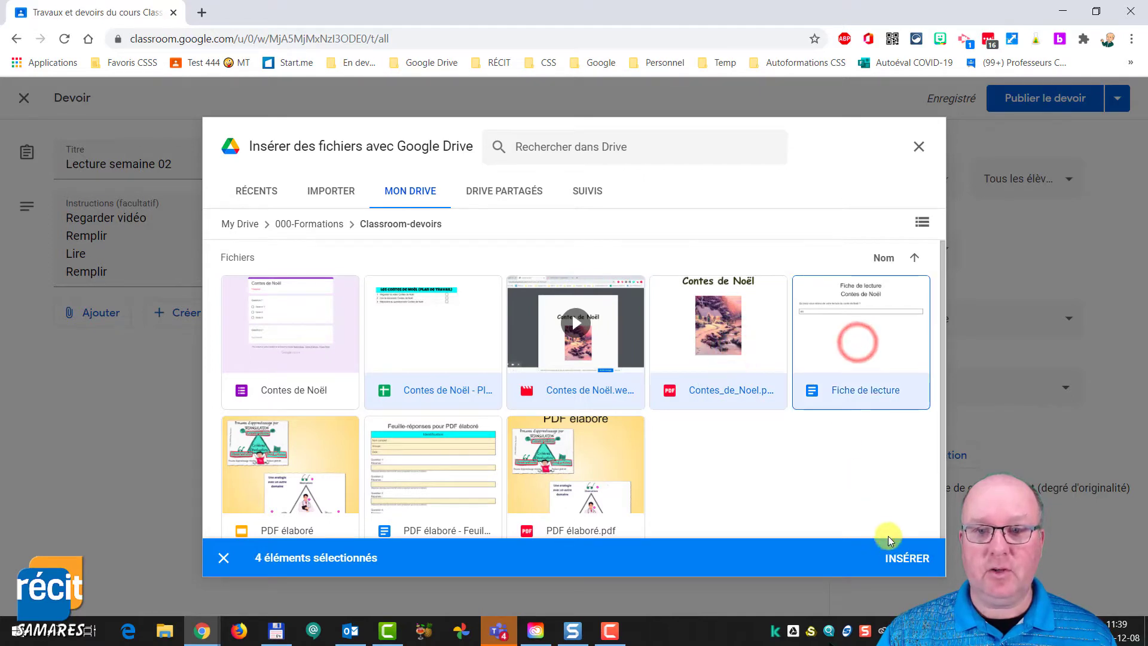
click(901, 560)
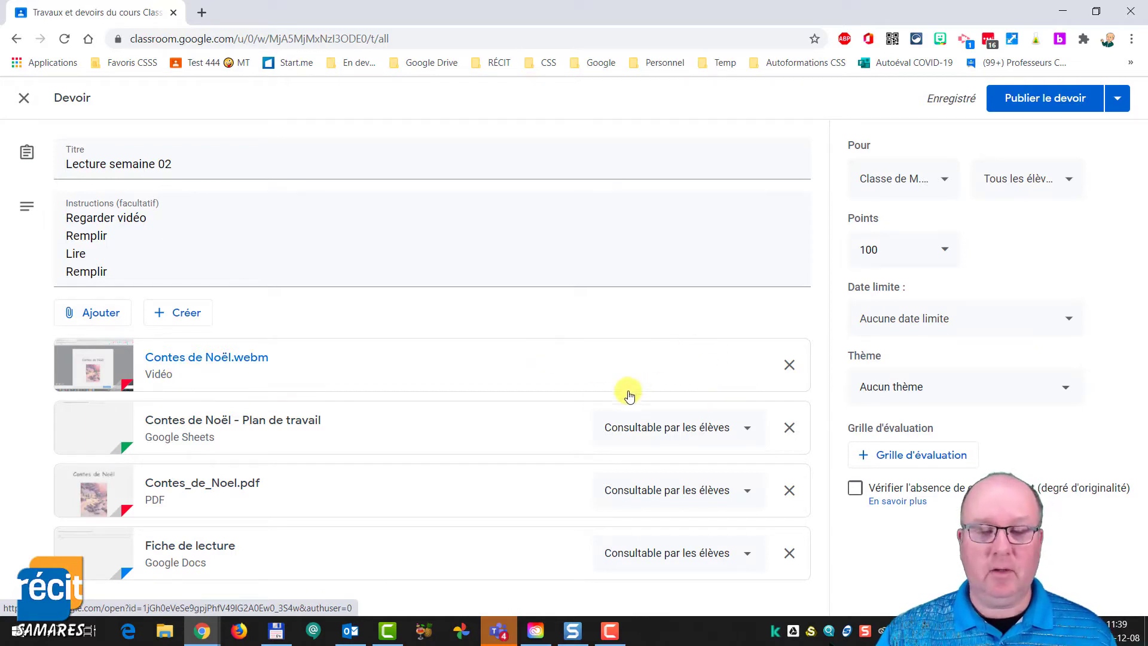
Step: Set the Plan de travail sheet and the Fiche de lecture document to "Faire une copie par élève"
click(659, 429)
click(664, 497)
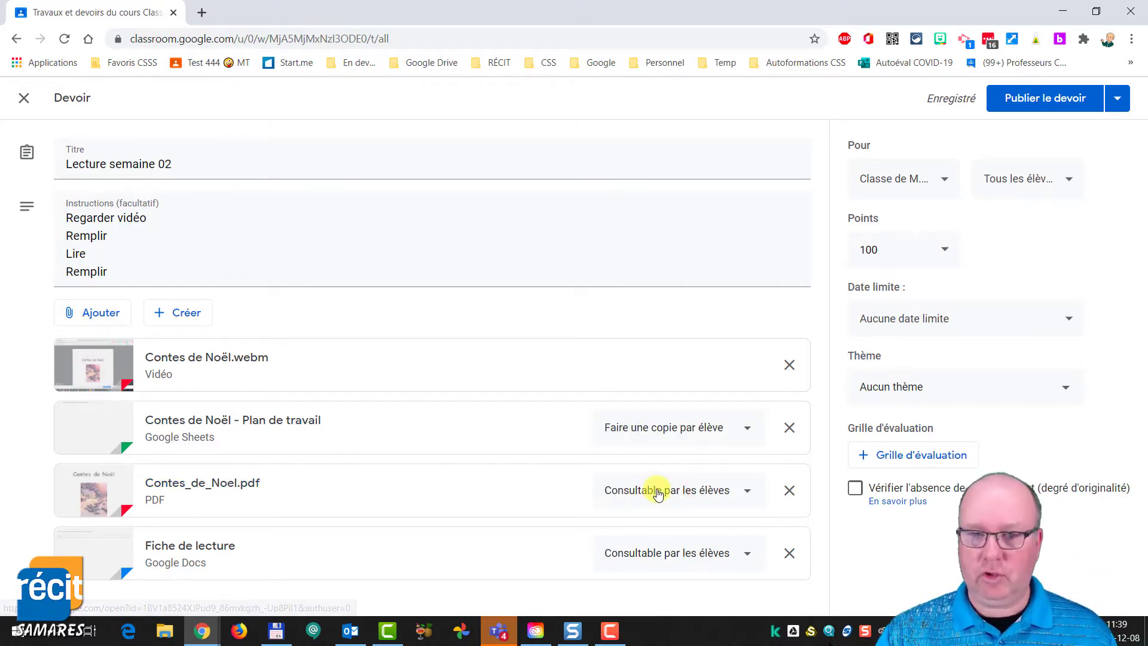
click(662, 553)
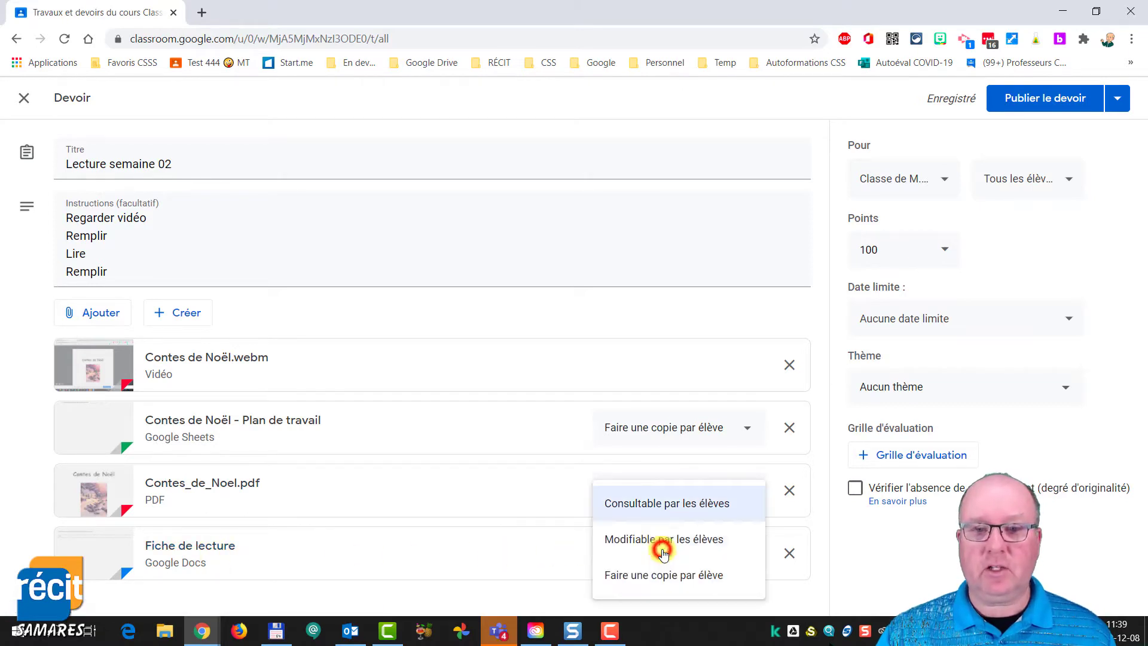
click(662, 574)
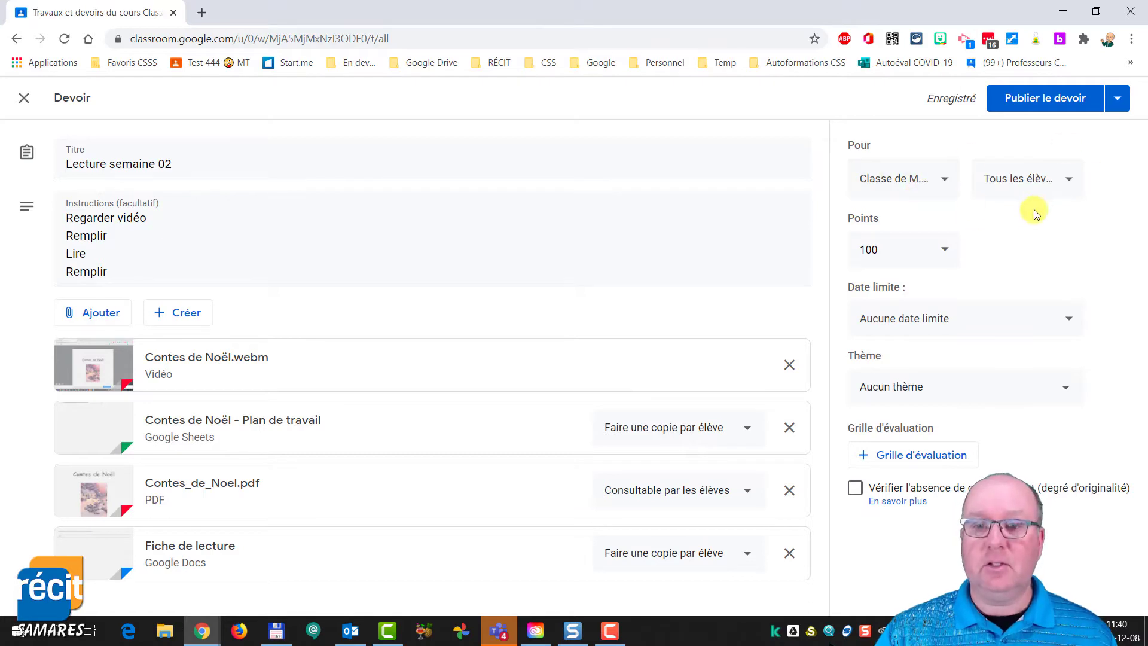
Step: Set the assignment's points to 10 and its theme to "Semaine 02 (?? au ?? septembre)"
click(916, 250)
text(10)
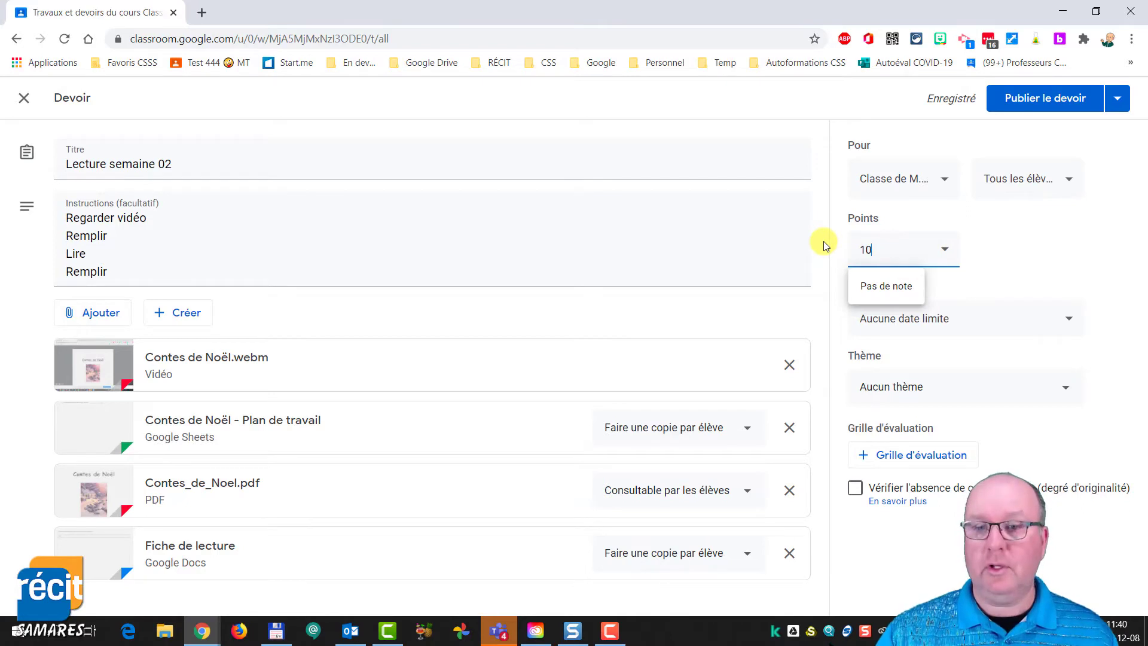
click(1027, 256)
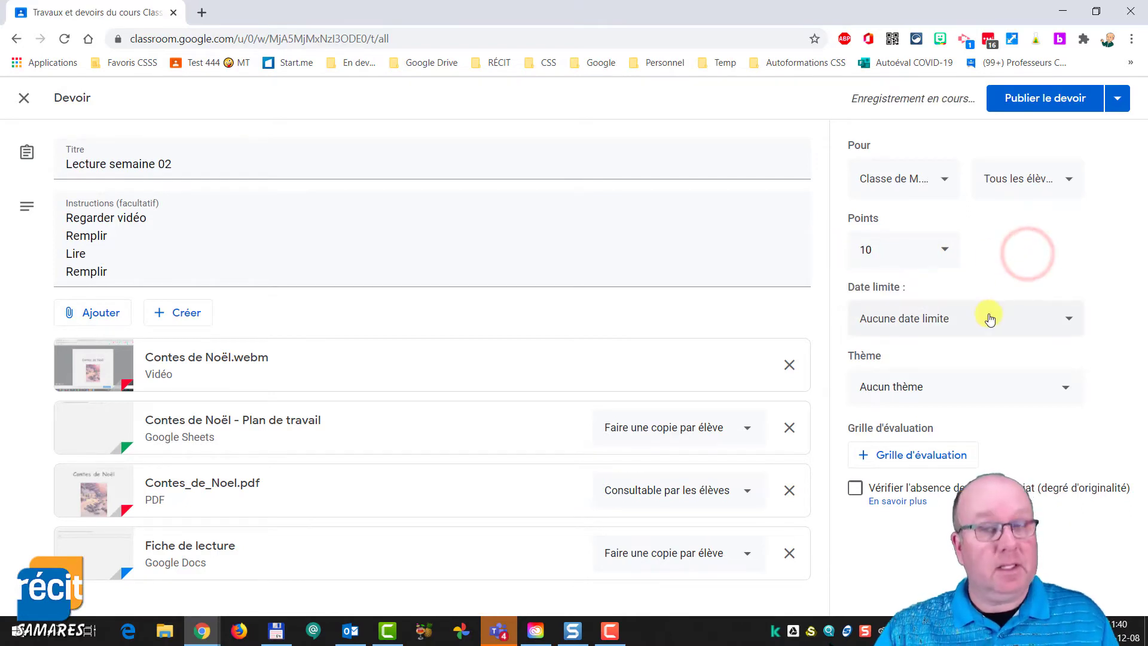
click(957, 388)
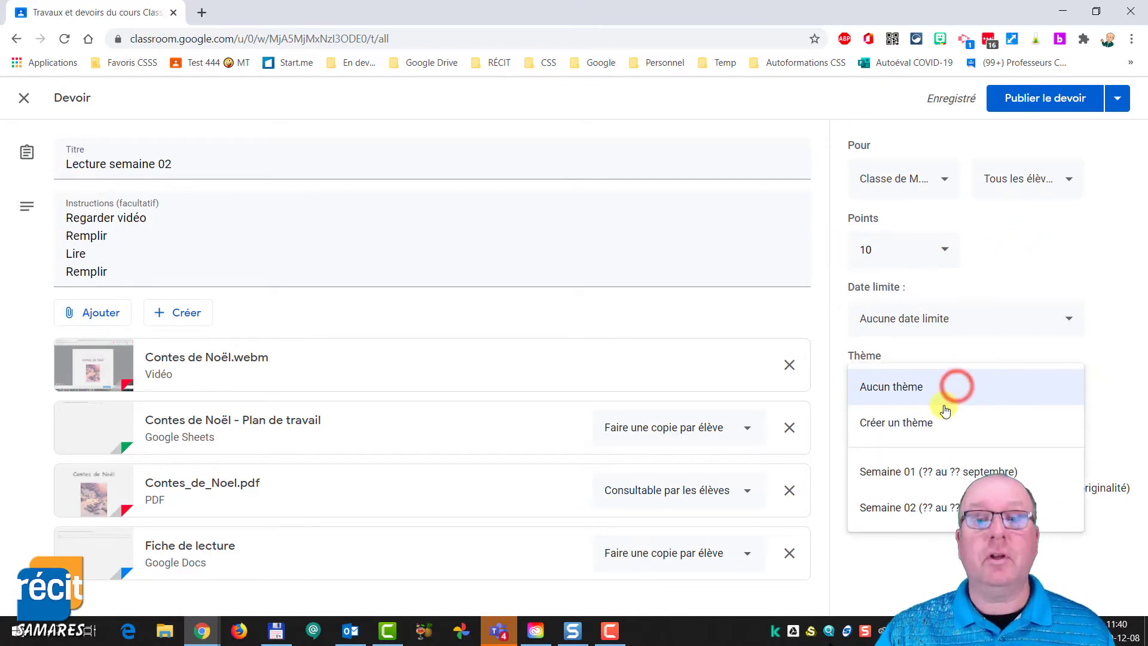
click(915, 508)
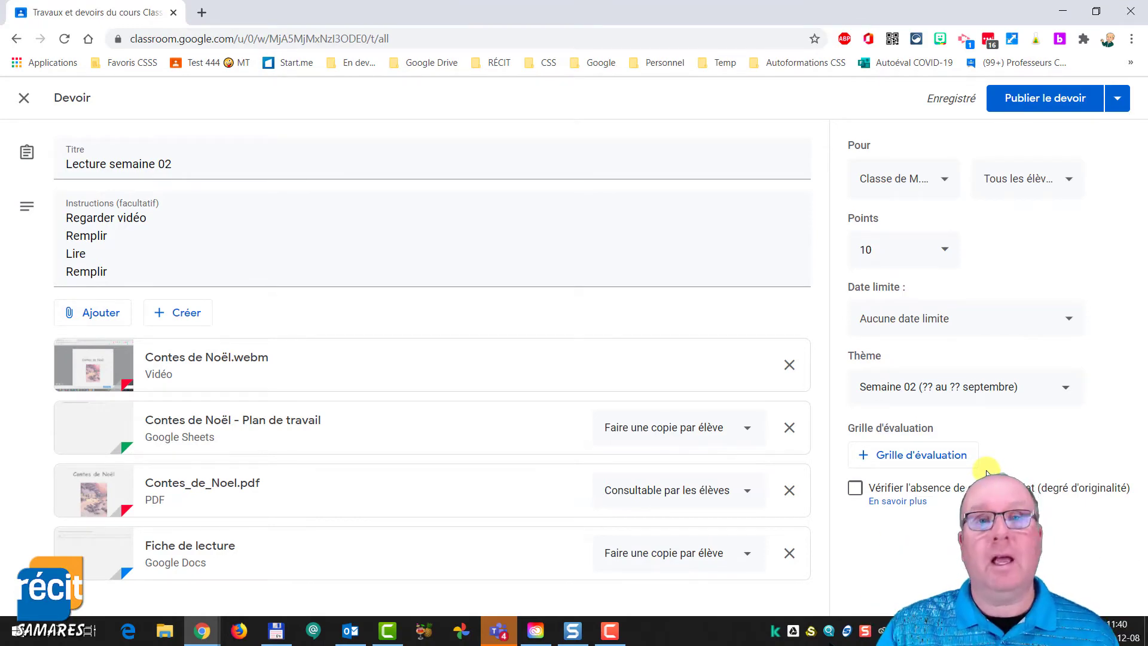
Step: Check the available rubric options without adding one, and publish the assignment
click(915, 456)
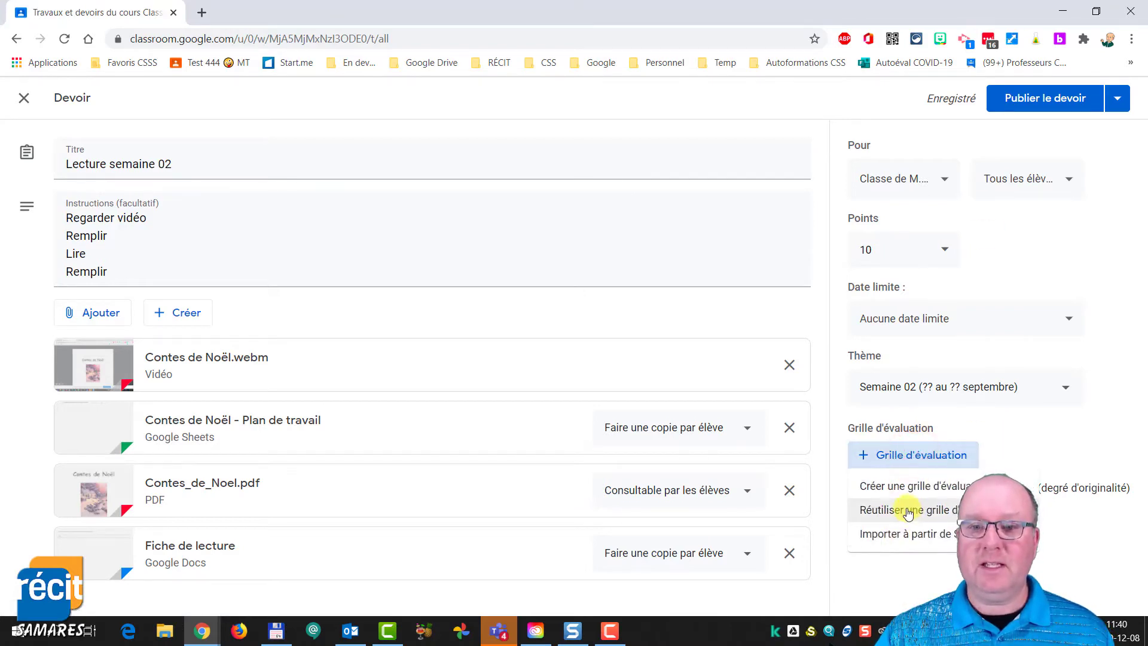
click(1045, 433)
click(1041, 99)
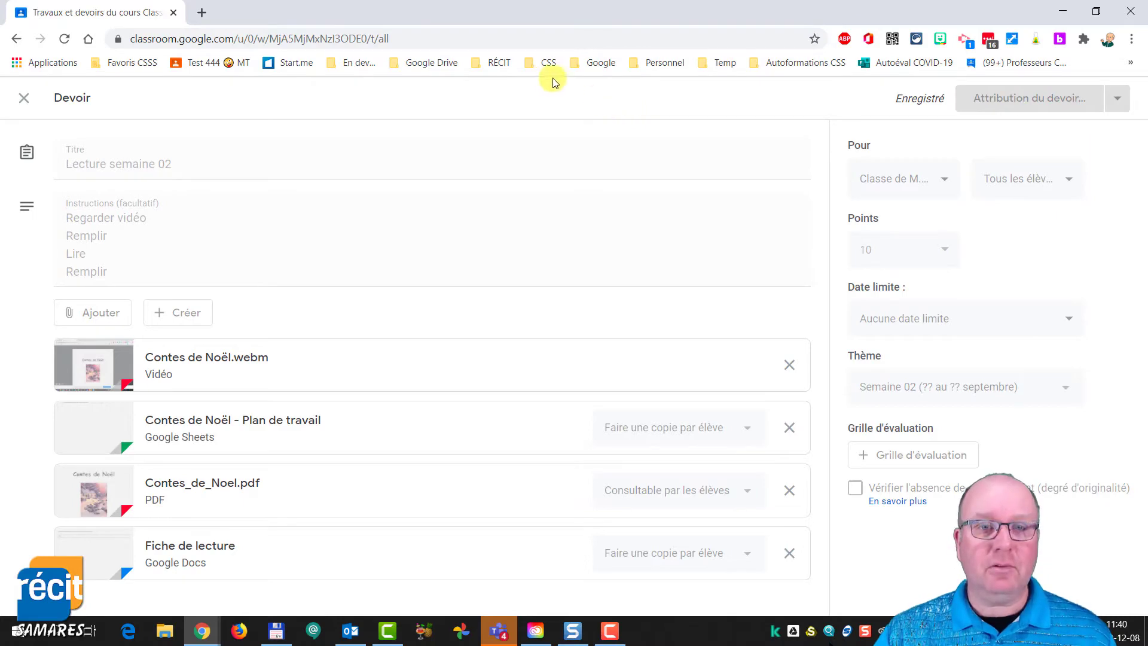
Step: Switch to the student's private Chrome window and open the full details of "Lecture semaine 02" from the class's assignments
key(alt+Tab)
key(alt+Tab)
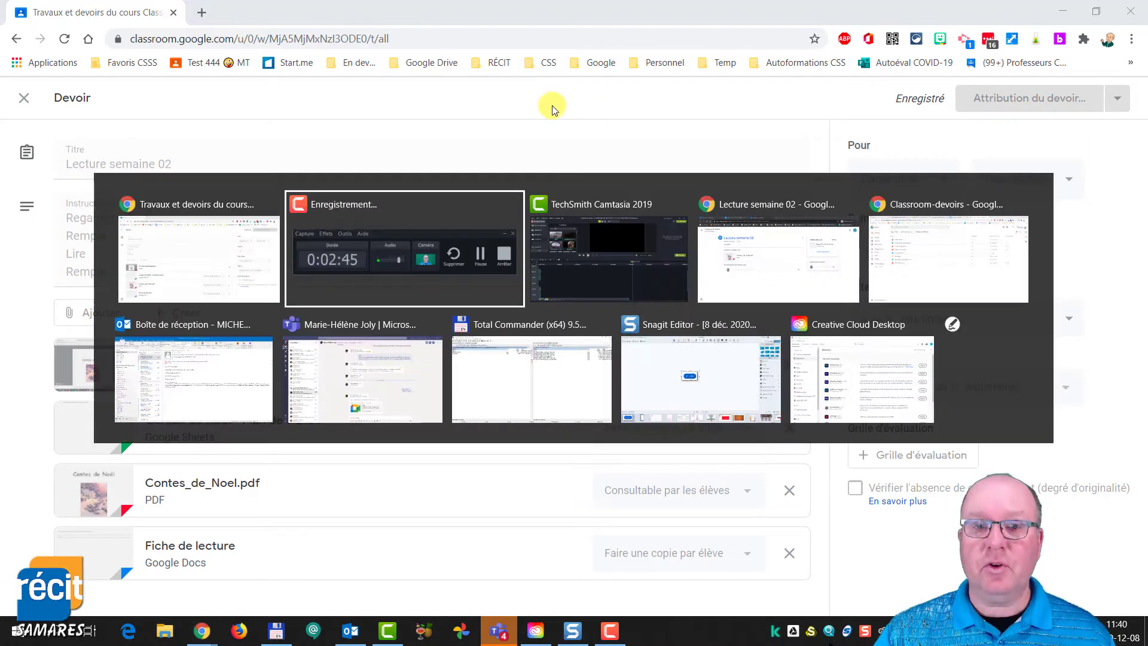
key(alt+Tab)
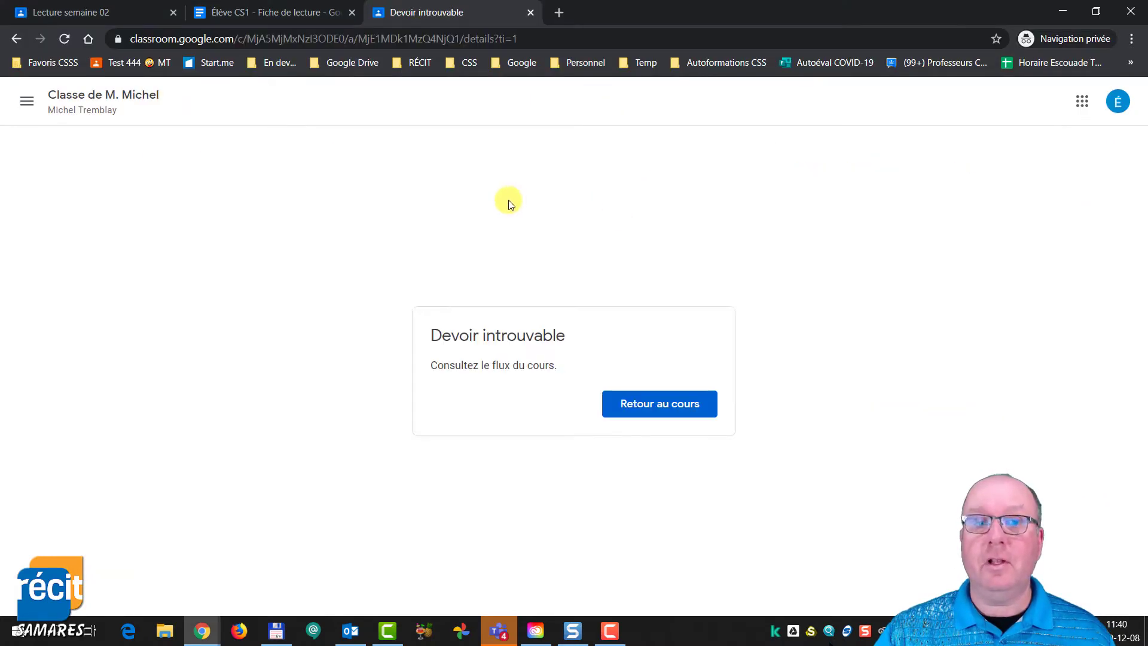
click(75, 99)
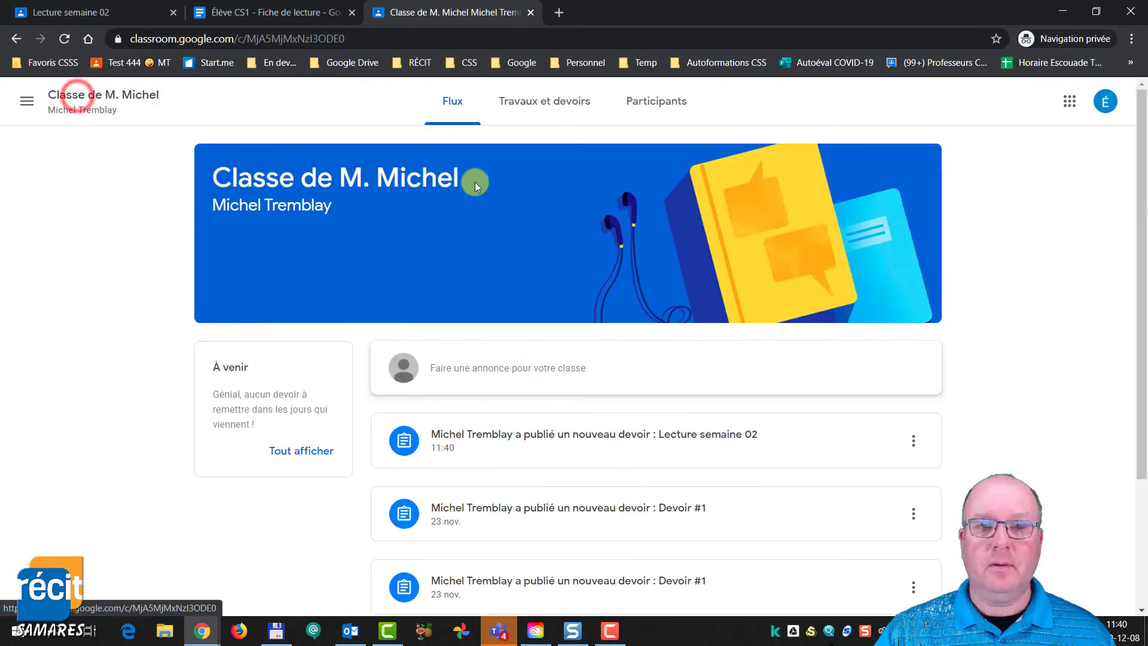
click(543, 111)
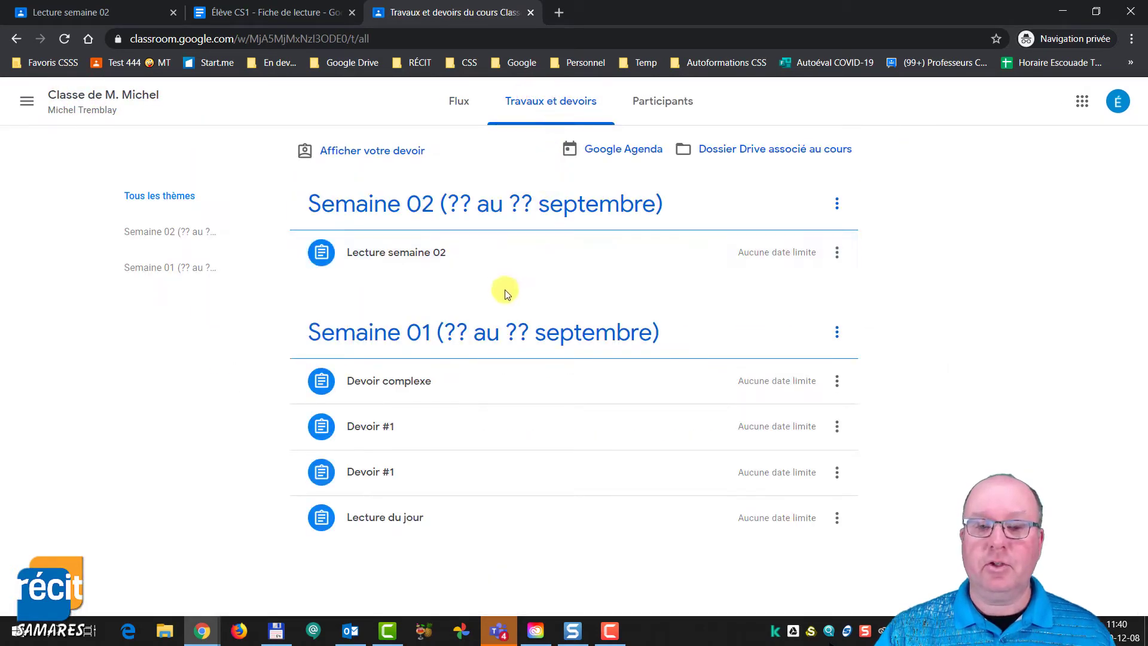
click(397, 256)
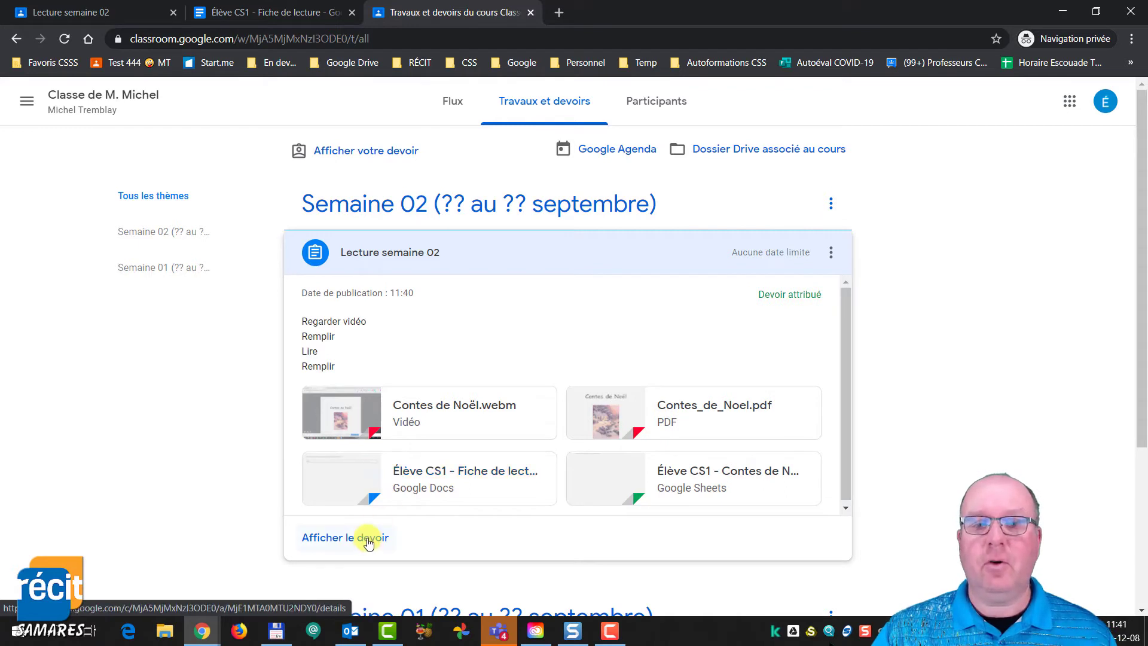
click(367, 538)
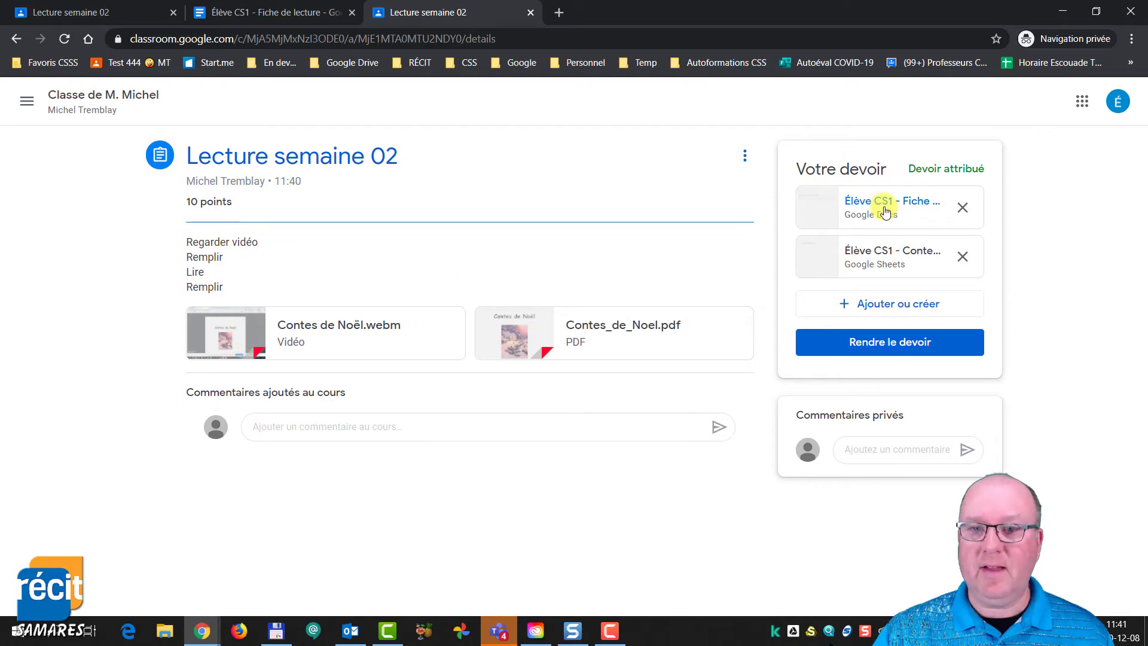
Step: Mark "Regarder la vidéo Contes de Noël" as done in the student's Plan de travail sheet, and return to the assignment
click(919, 258)
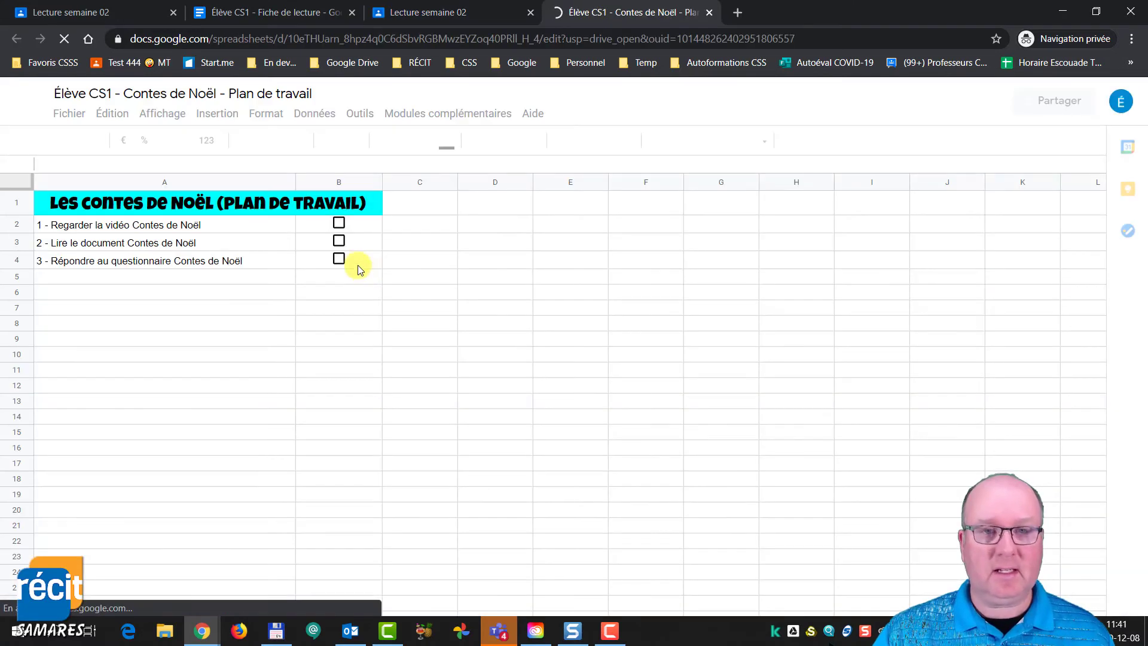
click(340, 224)
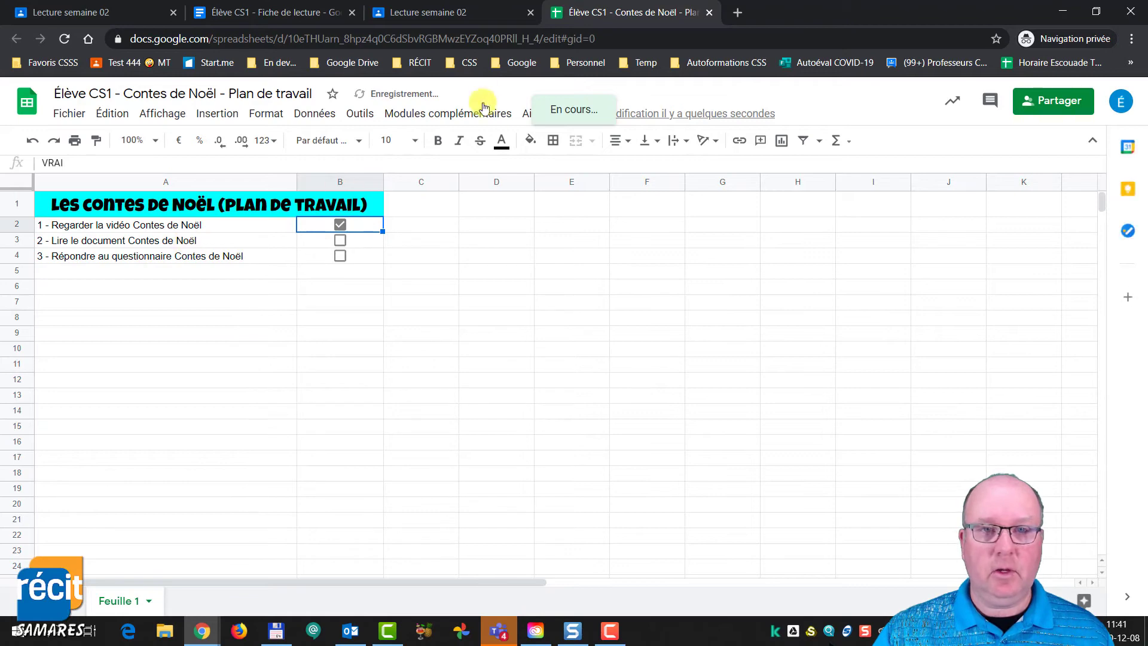
click(445, 13)
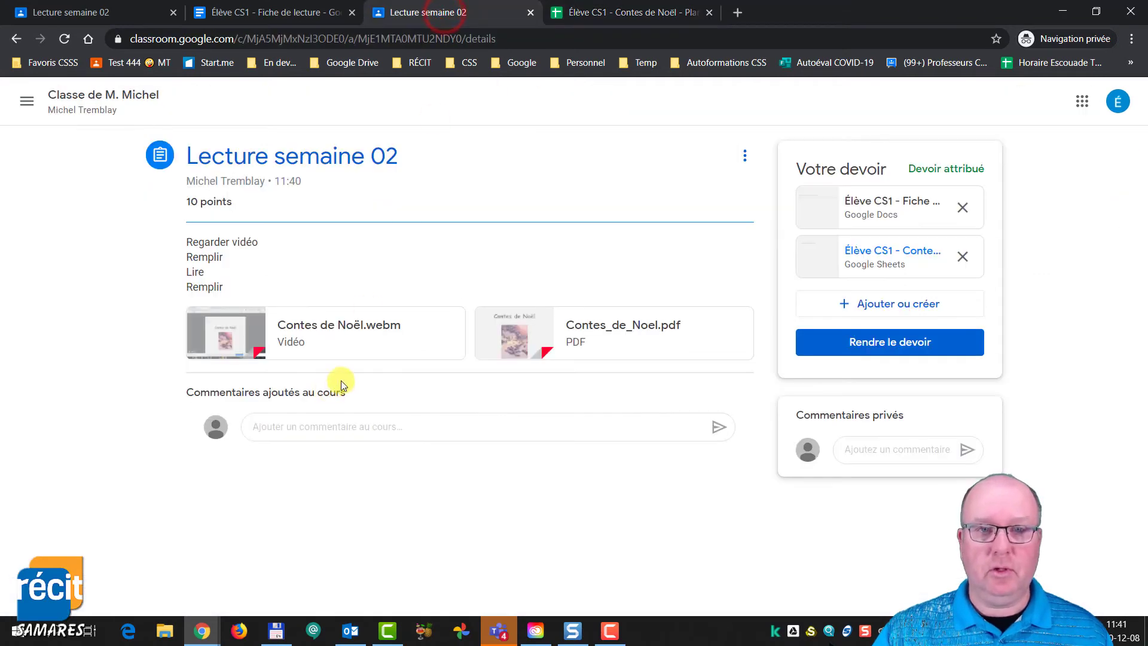
Step: View Contes_de_Noel.pdf from the assignment, and mark "Lire le document Contes de Noël" as done in the Plan de travail sheet
click(601, 336)
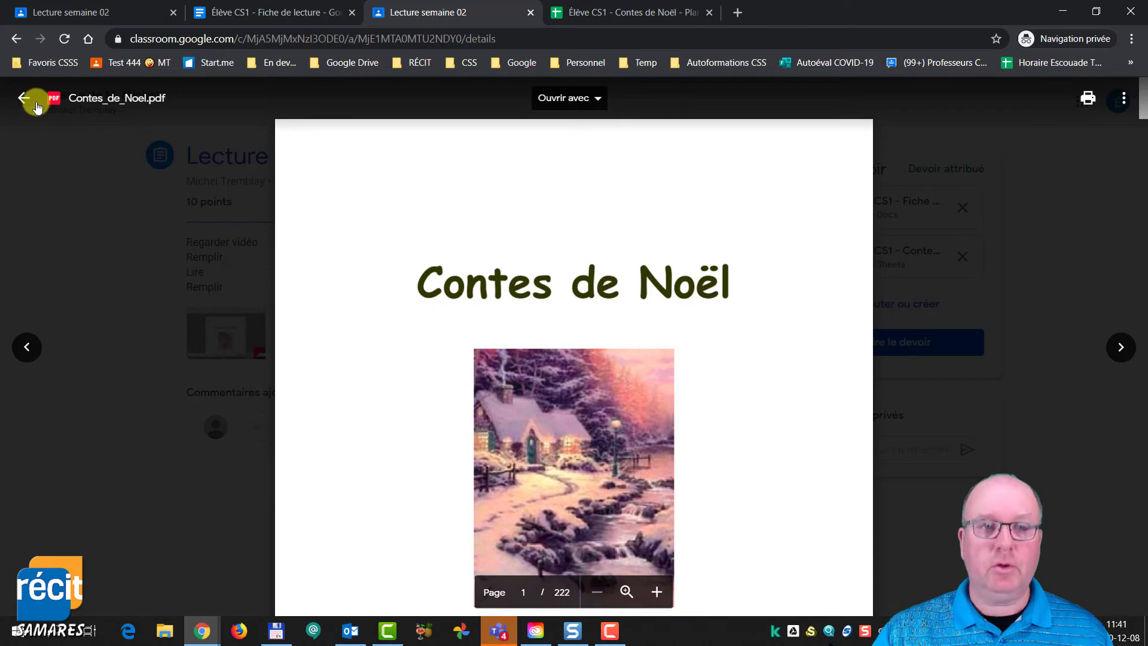
click(36, 105)
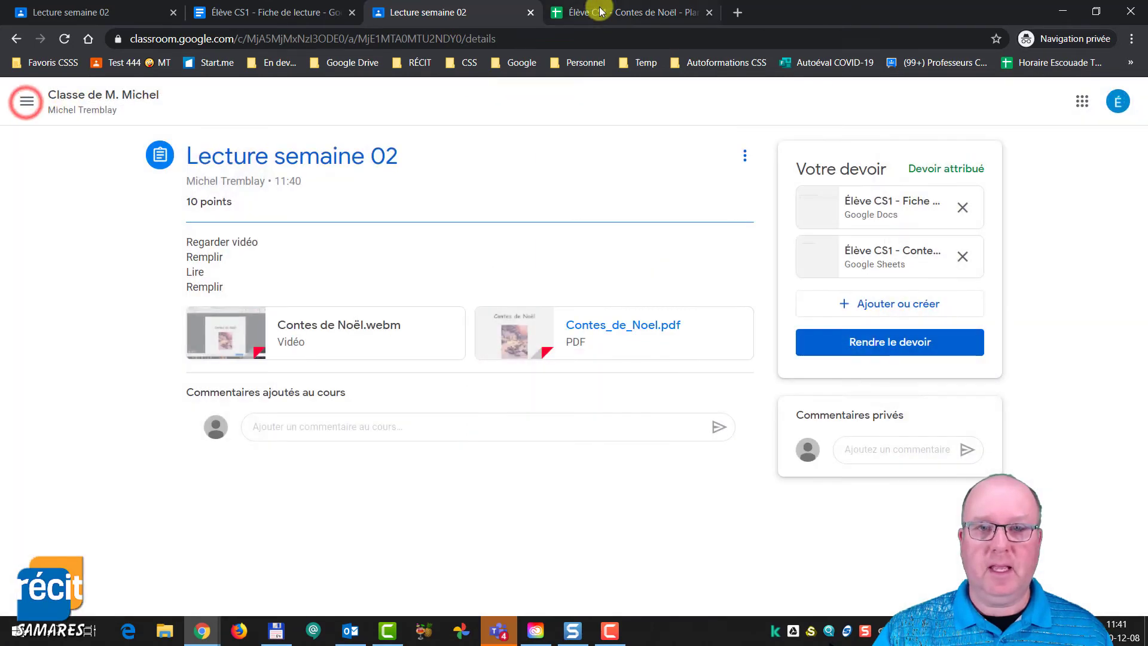
click(601, 13)
click(339, 240)
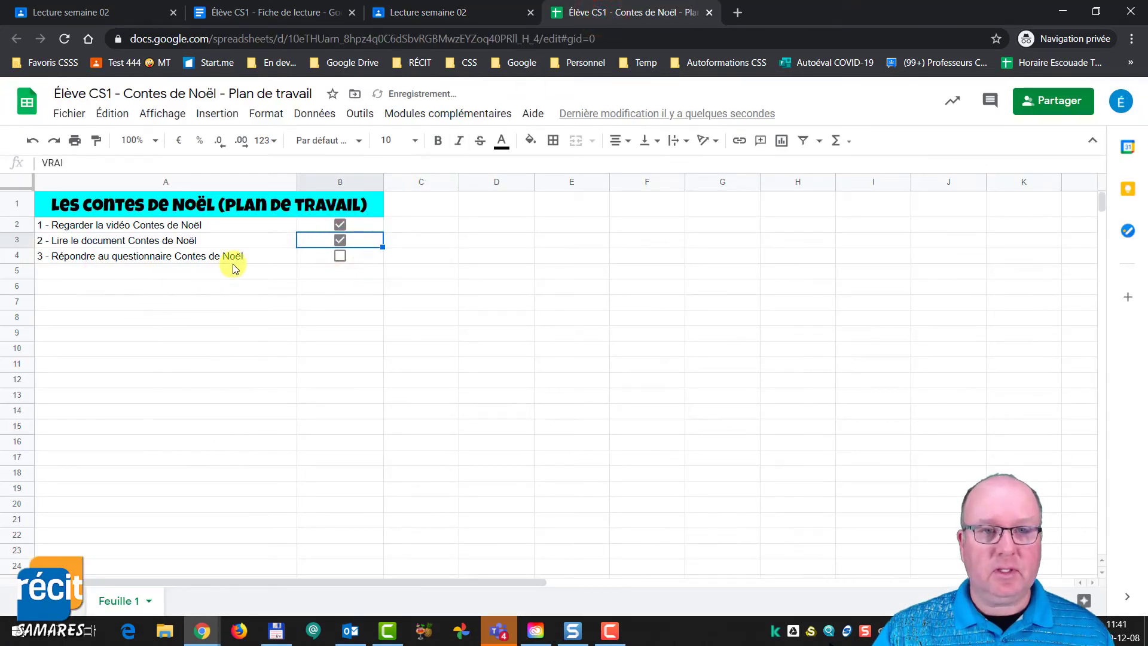
Step: Add "xyz 123" to the answer in the assignment's Fiche de lecture, and mark "Répondre au questionnaire Contes de Noël" as done in the Plan de travail
click(453, 15)
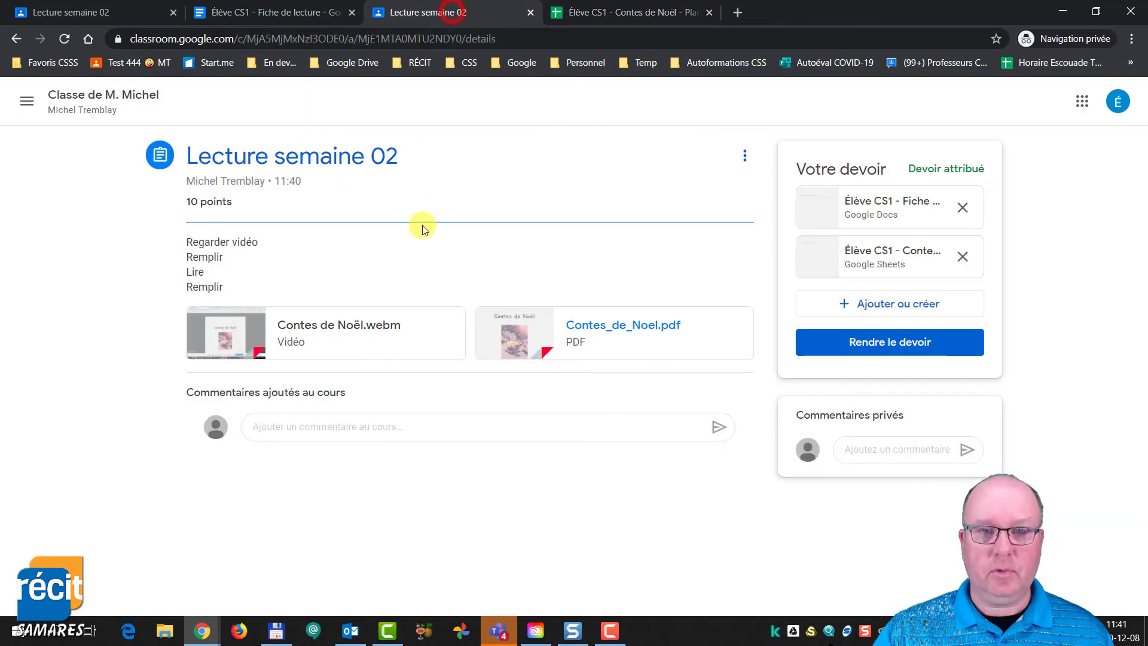
click(869, 212)
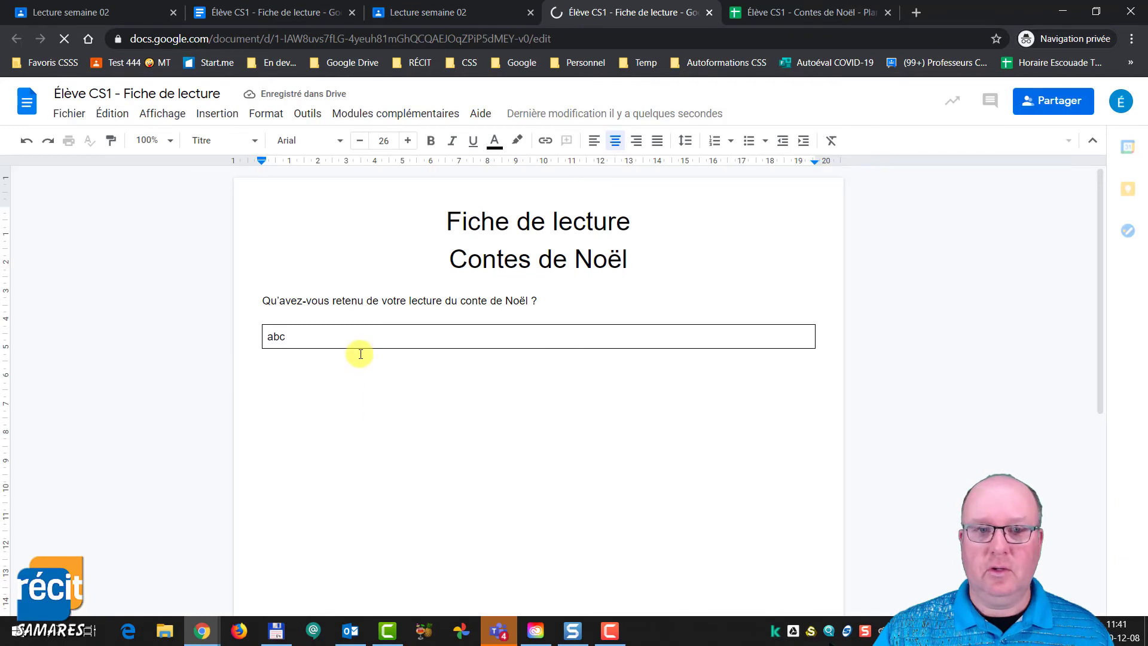
click(352, 334)
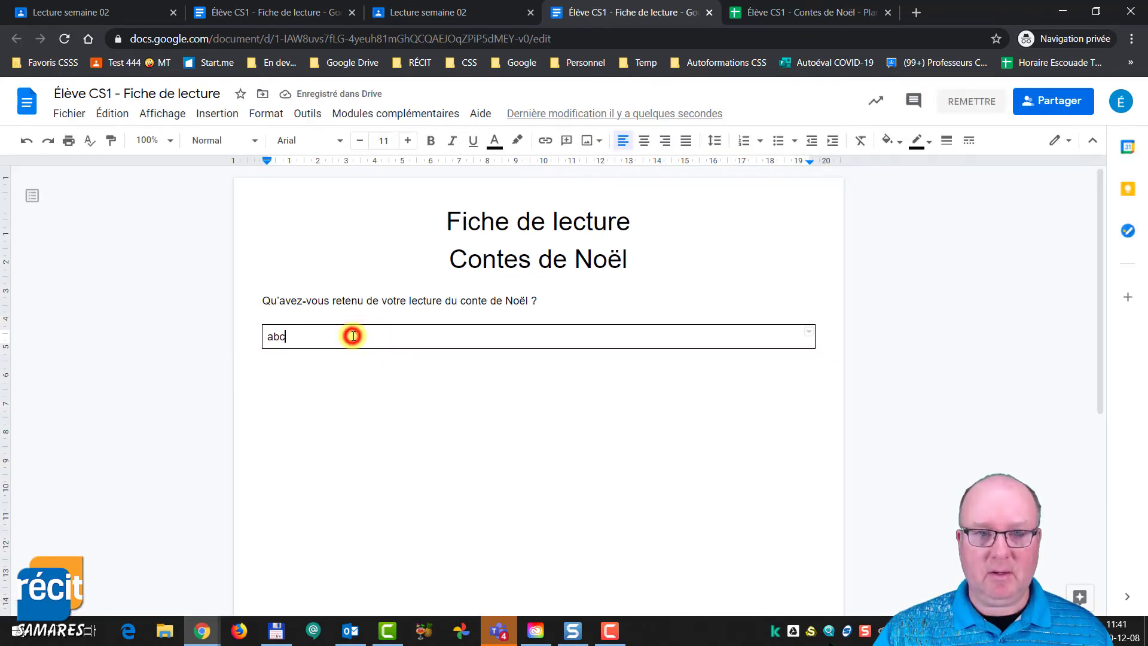
text(xyz 123)
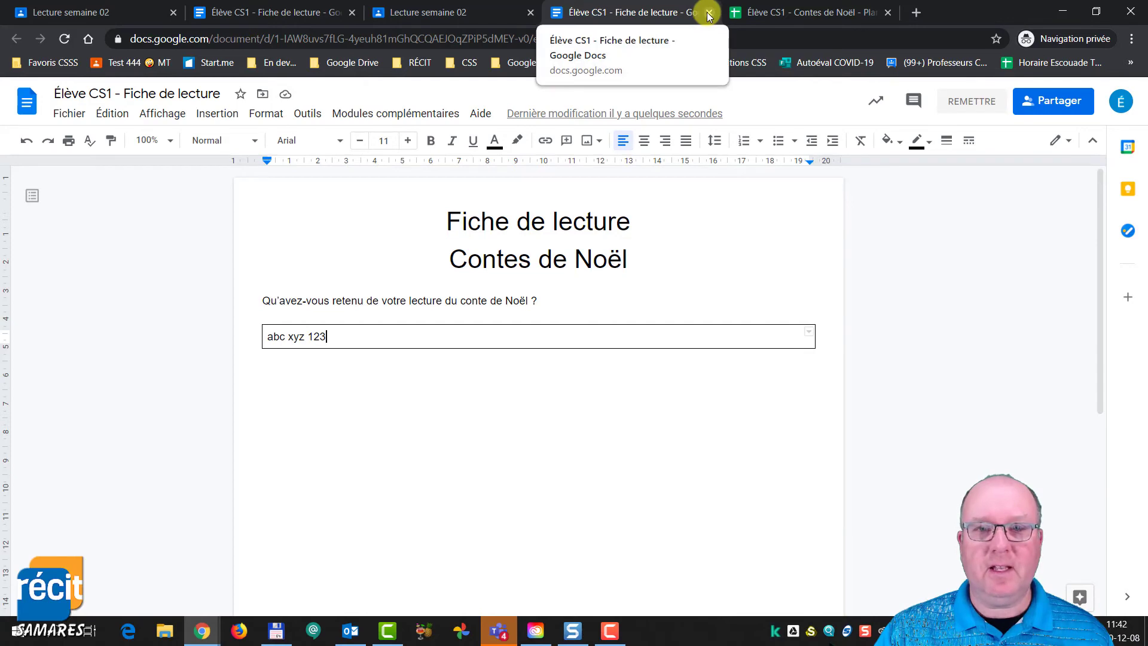
click(773, 12)
click(340, 256)
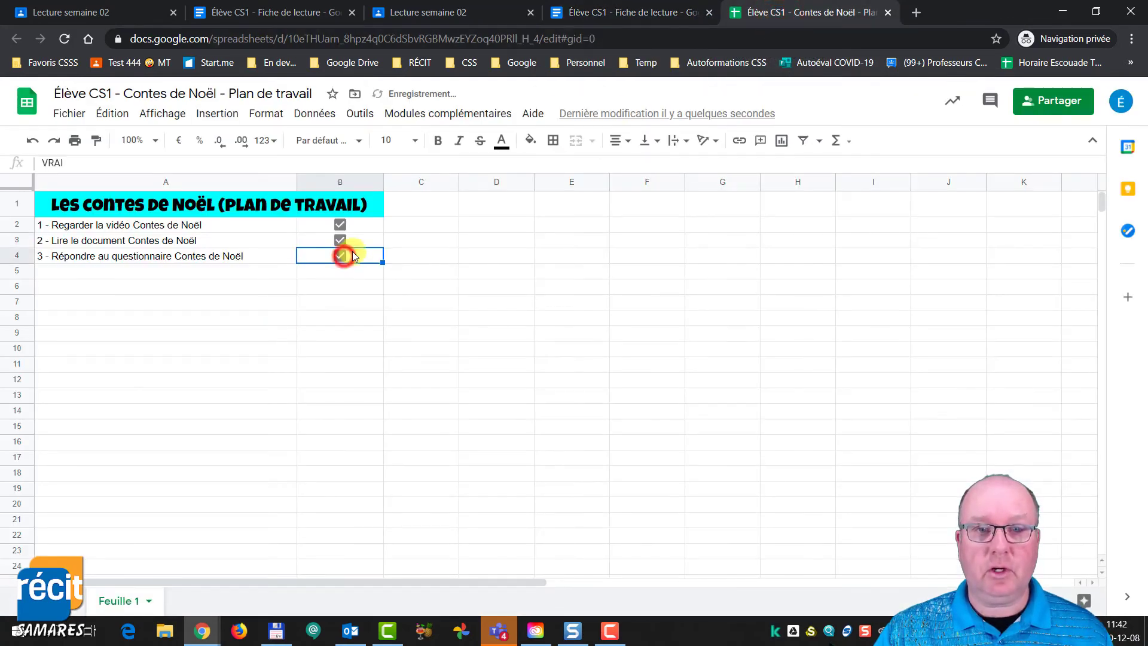
Step: Close the Fiche de lecture and Plan de travail, and turn in "Lecture semaine 02" with both attachments
click(632, 13)
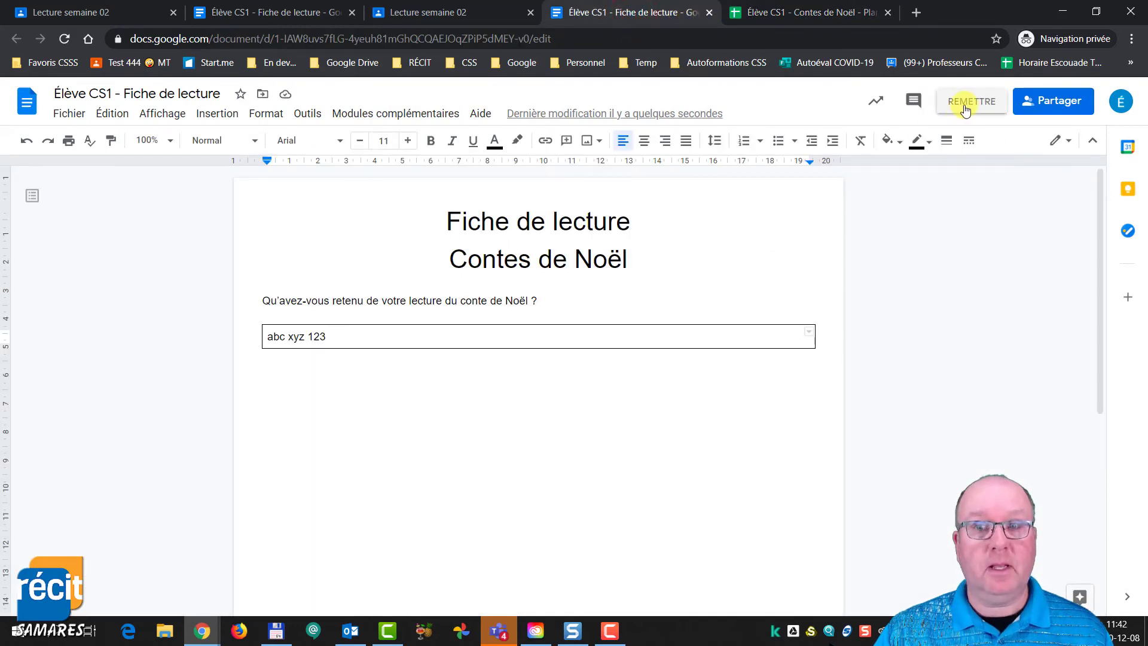
click(707, 13)
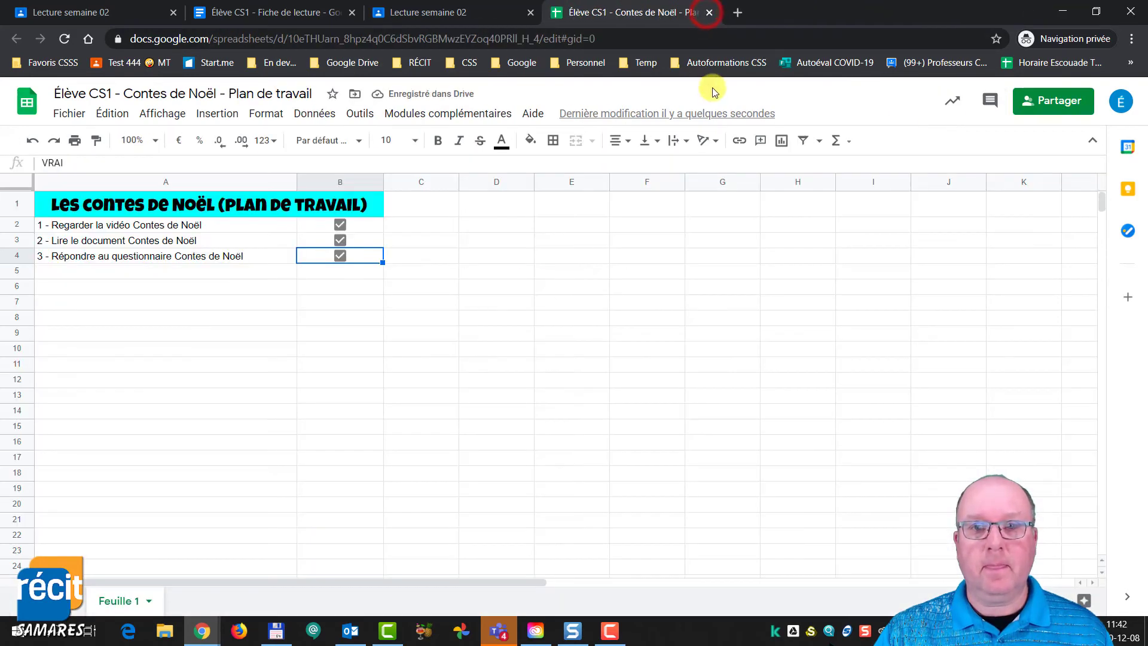
click(708, 12)
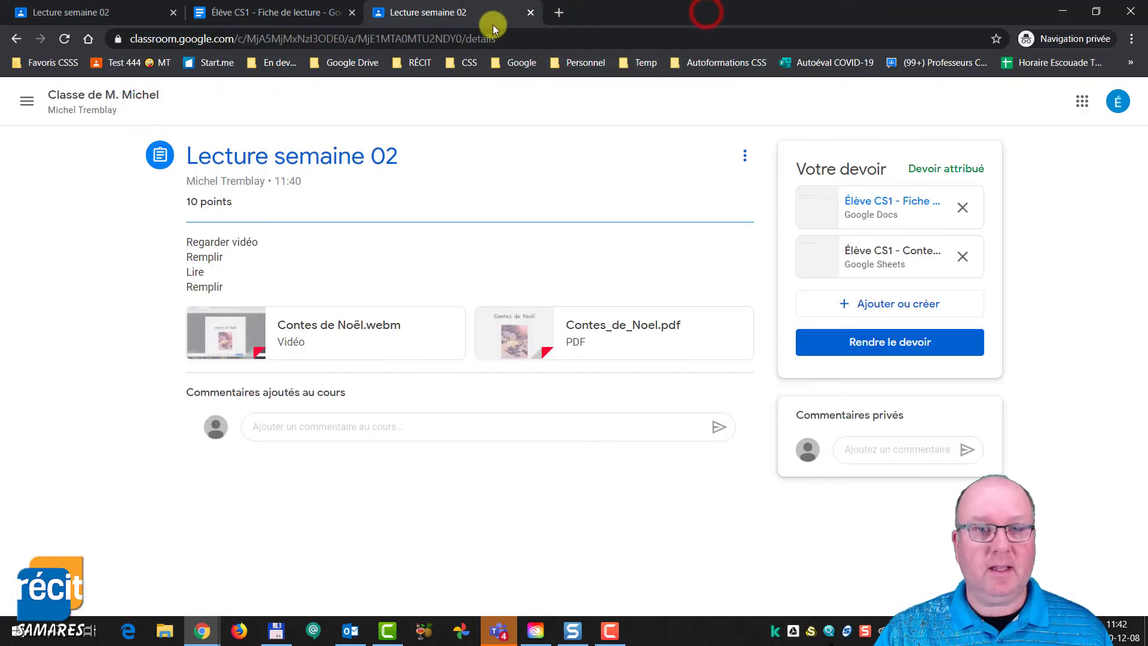
click(890, 343)
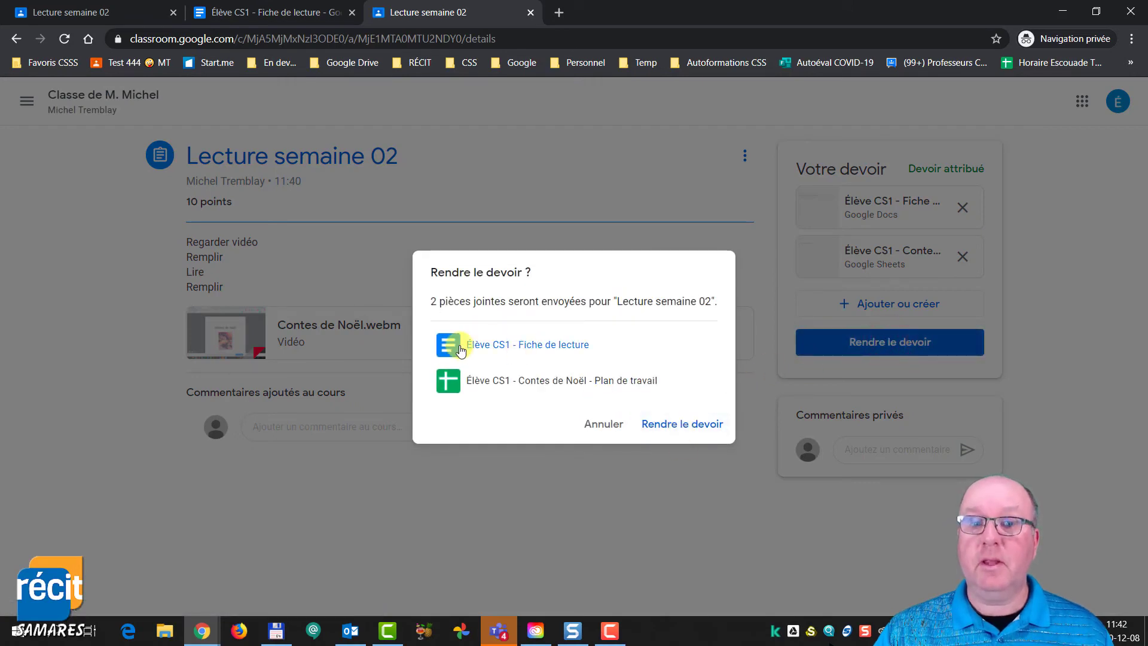
click(697, 424)
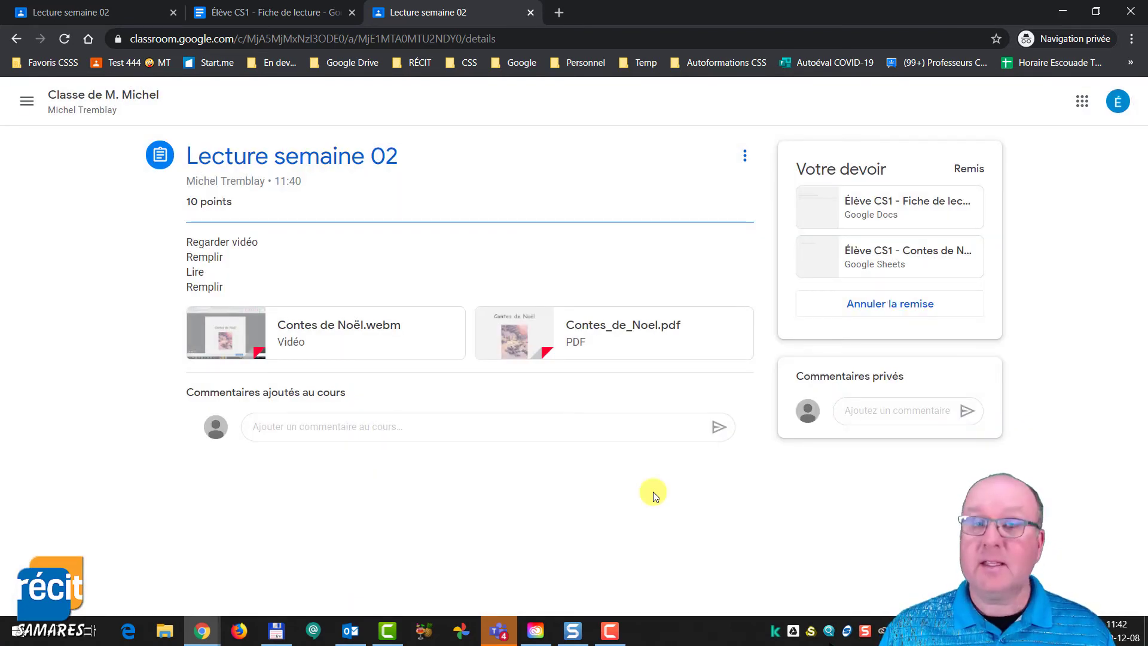
Step: Switch to the teacher's Chrome window and open the list of turned-in work for "Lecture semaine 02"
key(alt+Tab)
key(alt+Tab)
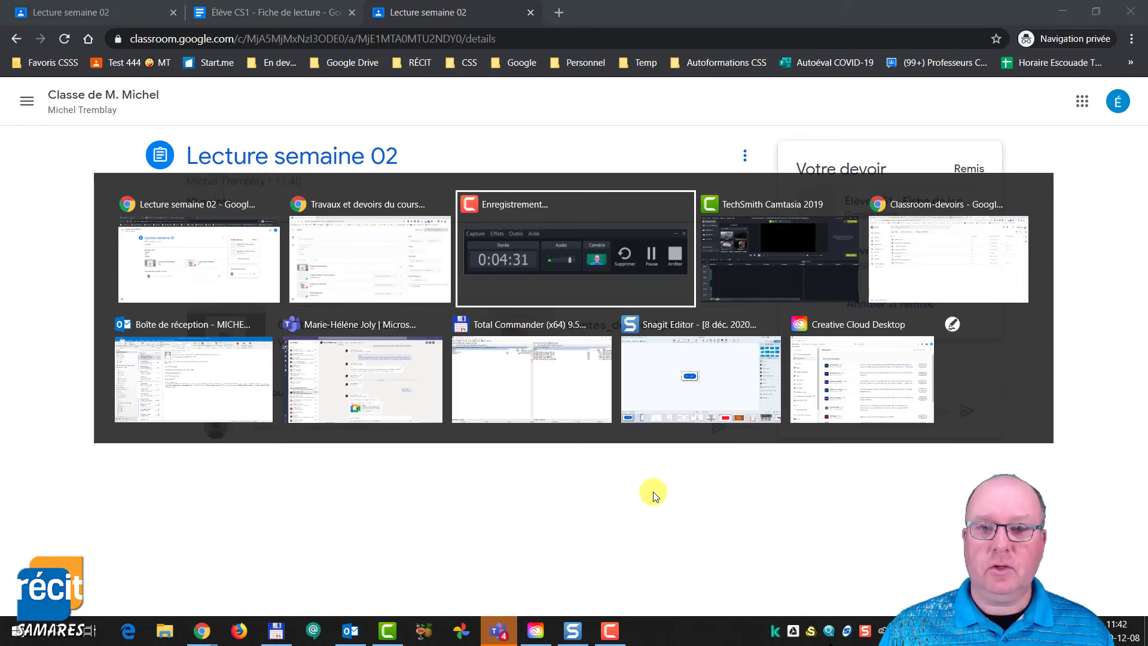
key(alt+Tab)
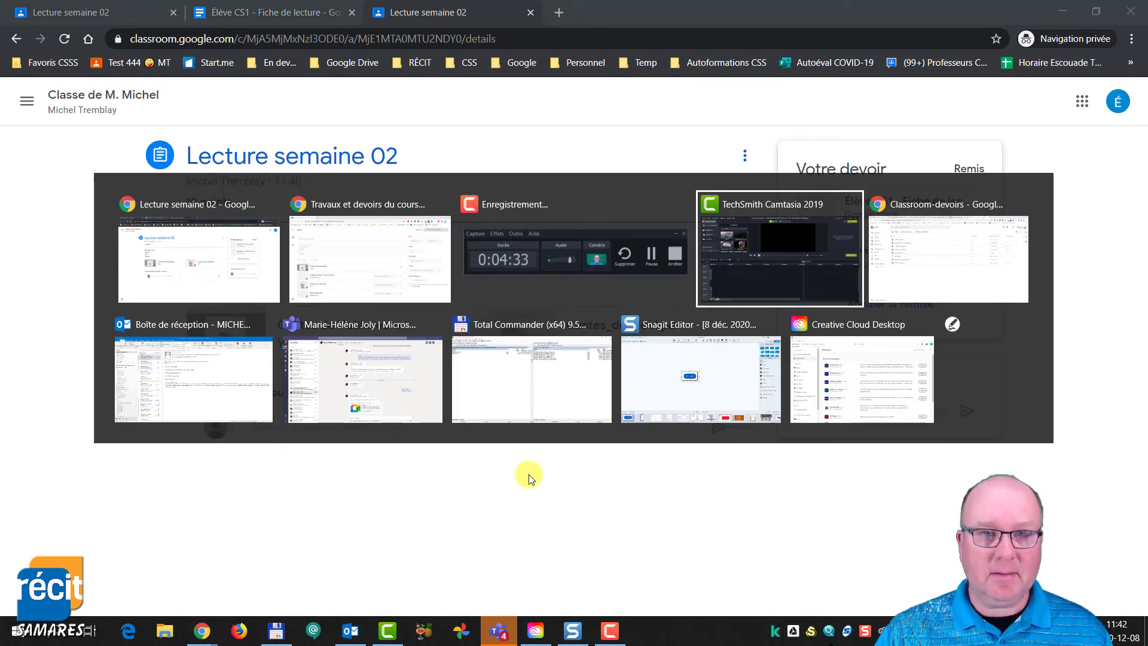
click(375, 275)
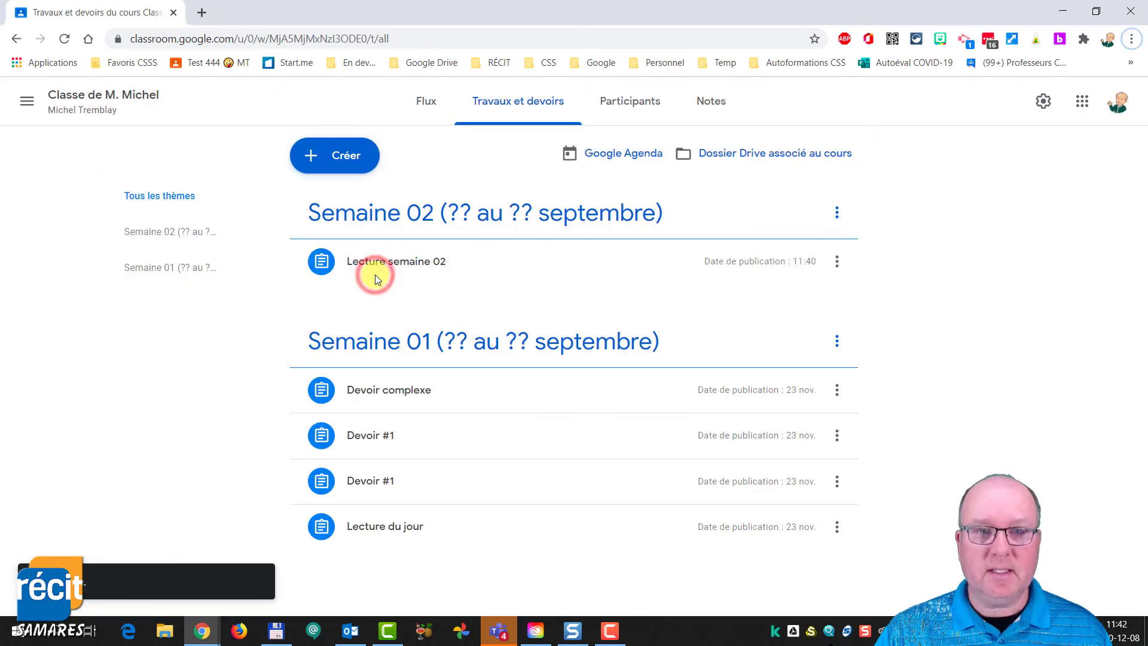
click(411, 266)
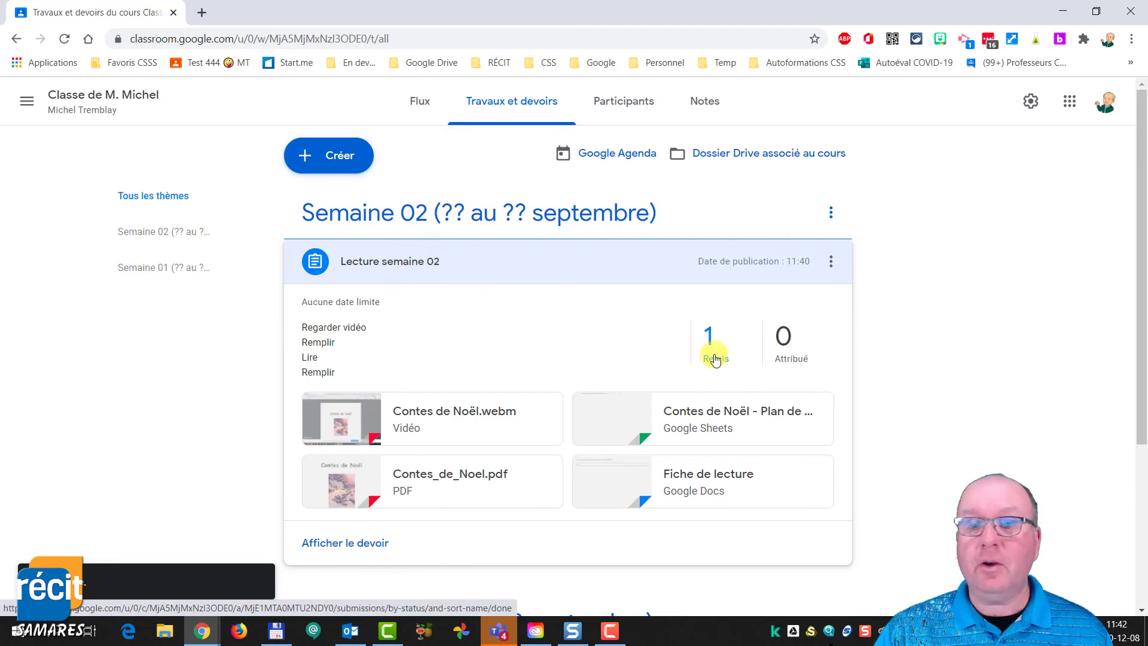
click(714, 359)
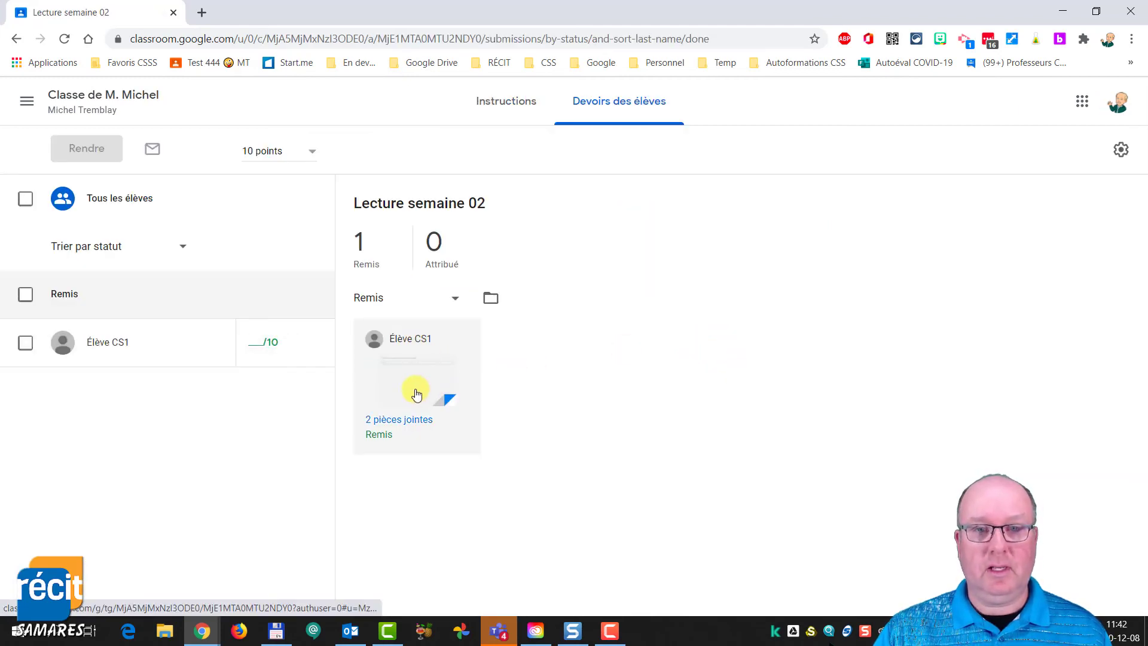
Step: Open the student's submission and review the attached Fiche de lecture and Plan de travail
click(416, 393)
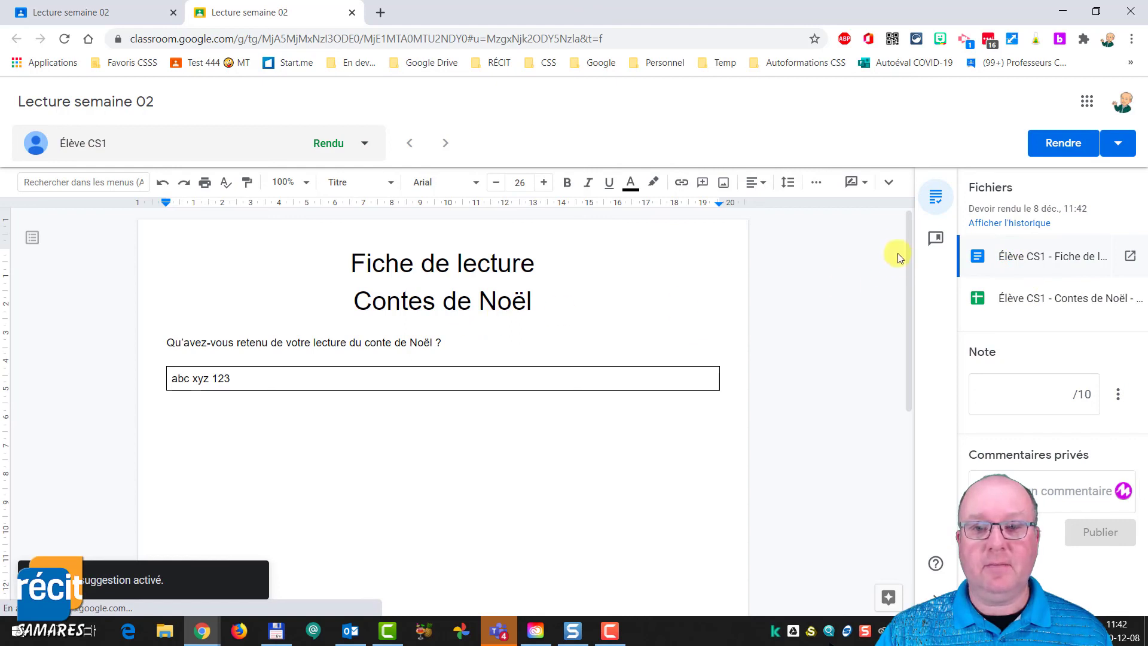
click(1050, 301)
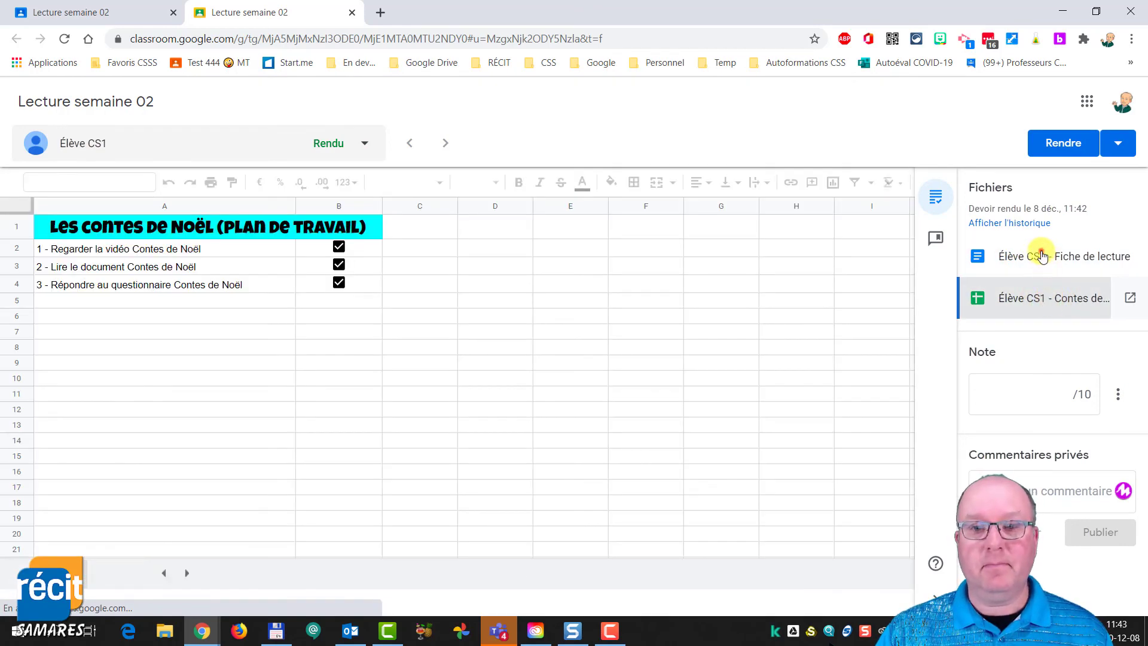
click(1042, 256)
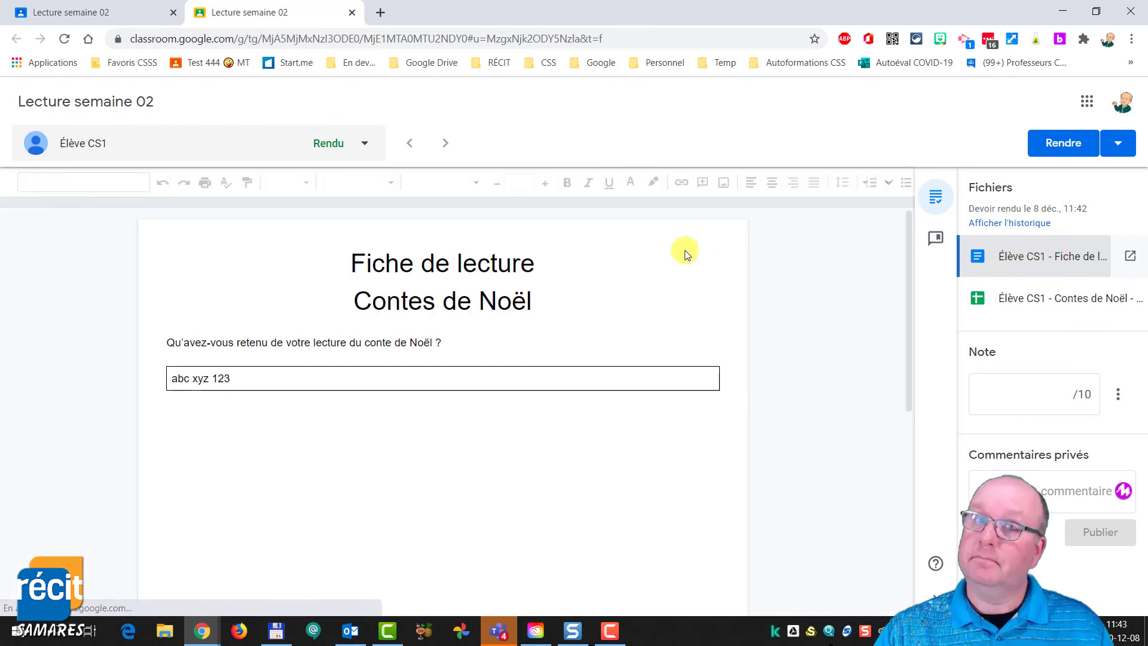